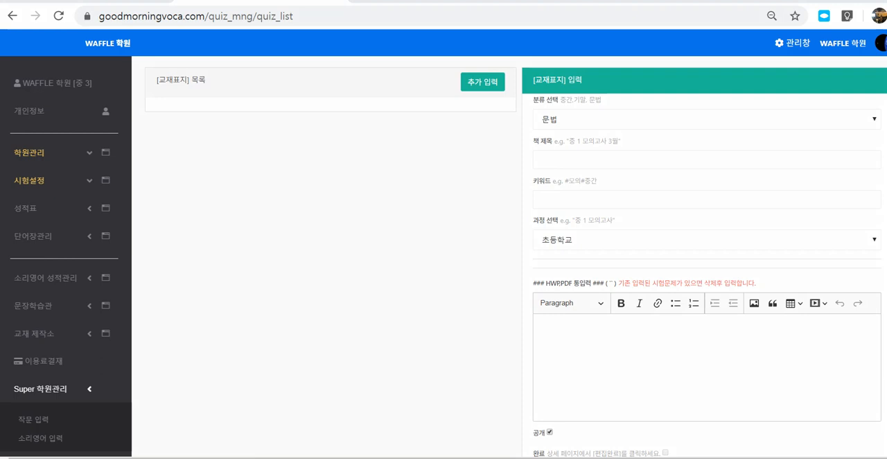
{"action": "mouse_move", "coordinate": [249, 157]}
{"action": "left_mouse_down"}
{"action": "mouse_move", "coordinate": [451, 277]}
{"action": "mouse_move", "coordinate": [308, 147]}
{"action": "mouse_move", "coordinate": [245, 148]}
{"action": "left_mouse_up"}
{"action": "left_click_drag", "start_coordinate": [251, 187], "coordinate": [425, 181]}
{"action": "left_click_drag", "start_coordinate": [245, 222], "coordinate": [430, 219]}
{"action": "left_click_drag", "start_coordinate": [276, 149], "coordinate": [288, 284]}
{"action": "left_click_drag", "start_coordinate": [337, 150], "coordinate": [339, 284]}
{"action": "left_click_drag", "start_coordinate": [369, 150], "coordinate": [376, 264]}
{"action": "left_click_drag", "start_coordinate": [387, 175], "coordinate": [392, 277]}
{"action": "left_click_drag", "start_coordinate": [538, 121], "coordinate": [423, 156]}
{"action": "mouse_move", "coordinate": [420, 141]}
{"action": "left_mouse_down"}
{"action": "mouse_move", "coordinate": [418, 161]}
{"action": "mouse_move", "coordinate": [436, 165]}
{"action": "left_mouse_up"}
{"action": "left_click_drag", "start_coordinate": [313, 104], "coordinate": [263, 173]}
{"action": "left_click_drag", "start_coordinate": [263, 151], "coordinate": [276, 166]}
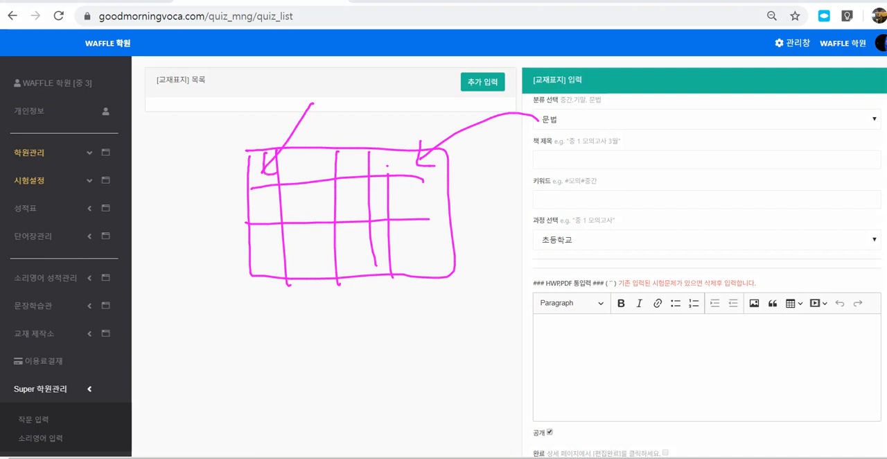
{"action": "mouse_move", "coordinate": [401, 109]}
{"action": "left_mouse_down"}
{"action": "mouse_move", "coordinate": [372, 163]}
{"action": "mouse_move", "coordinate": [381, 156]}
{"action": "left_mouse_up"}
{"action": "mouse_move", "coordinate": [260, 93]}
{"action": "left_mouse_down"}
{"action": "mouse_move", "coordinate": [250, 122]}
{"action": "mouse_move", "coordinate": [273, 136]}
{"action": "left_mouse_up"}
{"action": "left_click_drag", "start_coordinate": [368, 97], "coordinate": [373, 142]}
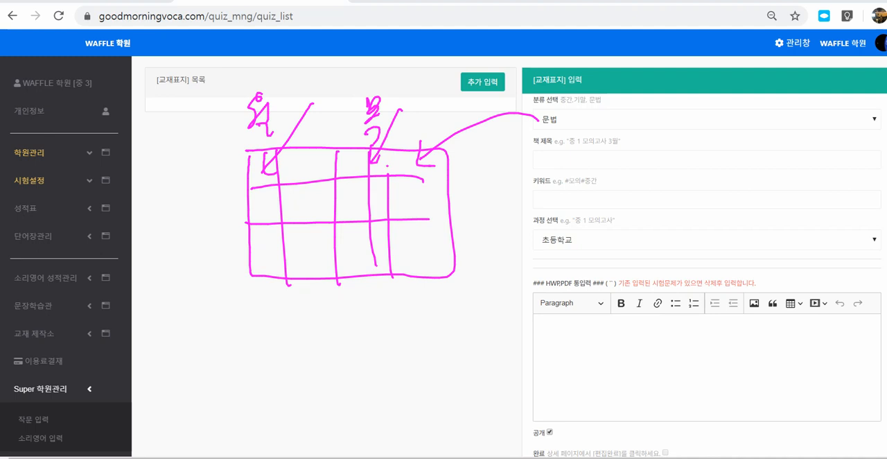
{"action": "left_click_drag", "start_coordinate": [545, 134], "coordinate": [584, 133]}
{"action": "mouse_move", "coordinate": [537, 153]}
{"action": "left_mouse_down"}
{"action": "mouse_move", "coordinate": [574, 154]}
{"action": "mouse_move", "coordinate": [577, 171]}
{"action": "left_mouse_up"}
{"action": "mouse_move", "coordinate": [603, 111]}
{"action": "left_mouse_down"}
{"action": "mouse_move", "coordinate": [583, 132]}
{"action": "mouse_move", "coordinate": [600, 146]}
{"action": "left_mouse_up"}
{"action": "left_click_drag", "start_coordinate": [543, 154], "coordinate": [577, 153]}
{"action": "mouse_move", "coordinate": [542, 175]}
{"action": "left_mouse_down"}
{"action": "mouse_move", "coordinate": [576, 170]}
{"action": "mouse_move", "coordinate": [576, 184]}
{"action": "left_mouse_up"}
{"action": "left_click_drag", "start_coordinate": [544, 195], "coordinate": [574, 195]}
{"action": "mouse_move", "coordinate": [546, 204]}
{"action": "left_mouse_down"}
{"action": "mouse_move", "coordinate": [573, 203]}
{"action": "mouse_move", "coordinate": [568, 214]}
{"action": "left_mouse_up"}
{"action": "left_click_drag", "start_coordinate": [559, 226], "coordinate": [576, 221]}
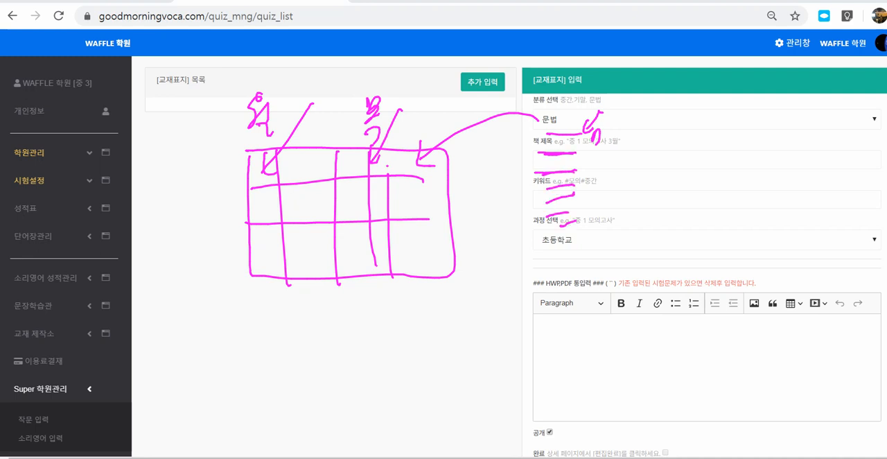
{"action": "mouse_move", "coordinate": [488, 165]}
{"action": "left_mouse_down"}
{"action": "mouse_move", "coordinate": [489, 192]}
{"action": "mouse_move", "coordinate": [497, 189]}
{"action": "left_mouse_up"}
{"action": "left_click_drag", "start_coordinate": [490, 182], "coordinate": [491, 201]}
{"action": "left_click_drag", "start_coordinate": [495, 235], "coordinate": [499, 251]}
{"action": "mouse_move", "coordinate": [514, 233]}
{"action": "left_mouse_down"}
{"action": "mouse_move", "coordinate": [494, 251]}
{"action": "mouse_move", "coordinate": [510, 249]}
{"action": "left_mouse_up"}
{"action": "left_click_drag", "start_coordinate": [519, 234], "coordinate": [531, 240]}
{"action": "mouse_move", "coordinate": [354, 106]}
{"action": "left_mouse_down"}
{"action": "mouse_move", "coordinate": [270, 162]}
{"action": "mouse_move", "coordinate": [280, 159]}
{"action": "left_mouse_up"}
{"action": "mouse_move", "coordinate": [431, 101]}
{"action": "left_mouse_down"}
{"action": "mouse_move", "coordinate": [380, 150]}
{"action": "mouse_move", "coordinate": [395, 162]}
{"action": "left_mouse_up"}
{"action": "mouse_move", "coordinate": [318, 153]}
{"action": "left_mouse_down"}
{"action": "mouse_move", "coordinate": [269, 204]}
{"action": "mouse_move", "coordinate": [273, 213]}
{"action": "left_mouse_up"}
{"action": "left_click_drag", "start_coordinate": [415, 151], "coordinate": [375, 205]}
{"action": "left_click_drag", "start_coordinate": [373, 185], "coordinate": [371, 209]}
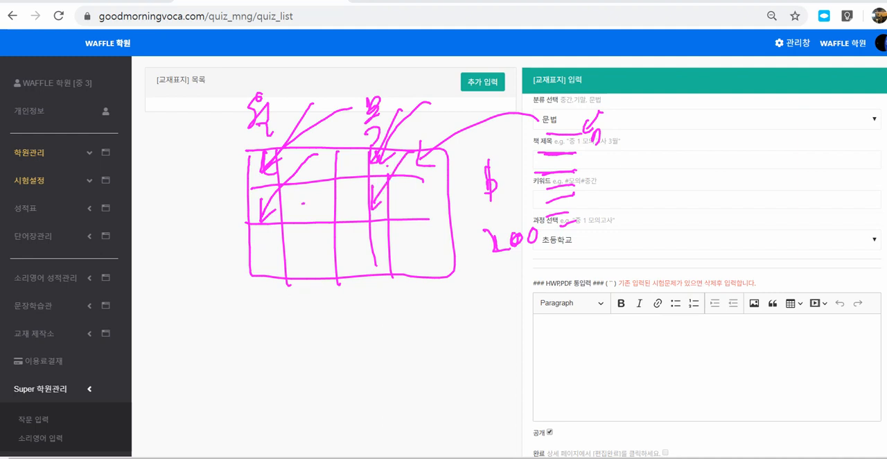
{"action": "left_click_drag", "start_coordinate": [303, 202], "coordinate": [272, 258]}
{"action": "left_click_drag", "start_coordinate": [265, 247], "coordinate": [268, 263]}
{"action": "left_click_drag", "start_coordinate": [415, 192], "coordinate": [384, 251]}
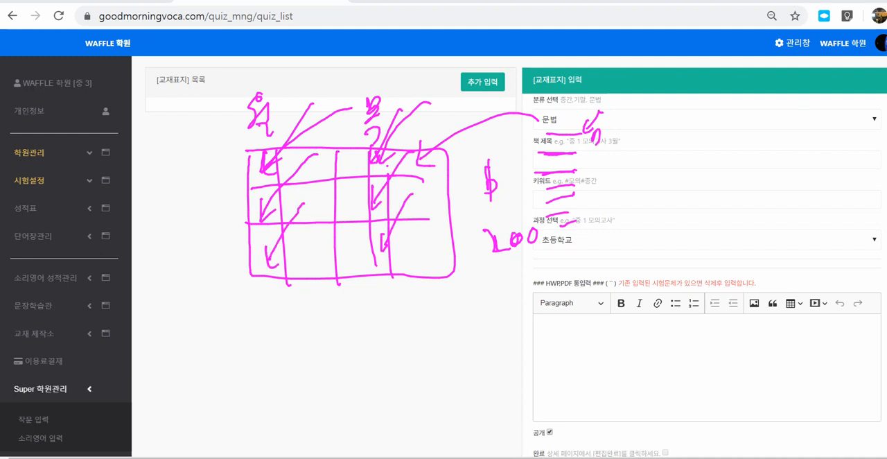
{"action": "mouse_move", "coordinate": [205, 319]}
{"action": "left_mouse_down"}
{"action": "mouse_move", "coordinate": [278, 414]}
{"action": "mouse_move", "coordinate": [205, 320]}
{"action": "mouse_move", "coordinate": [269, 336]}
{"action": "left_mouse_up"}
{"action": "left_click_drag", "start_coordinate": [206, 339], "coordinate": [223, 320]}
{"action": "mouse_move", "coordinate": [212, 340]}
{"action": "left_mouse_down"}
{"action": "mouse_move", "coordinate": [240, 320]}
{"action": "mouse_move", "coordinate": [253, 323]}
{"action": "left_mouse_up"}
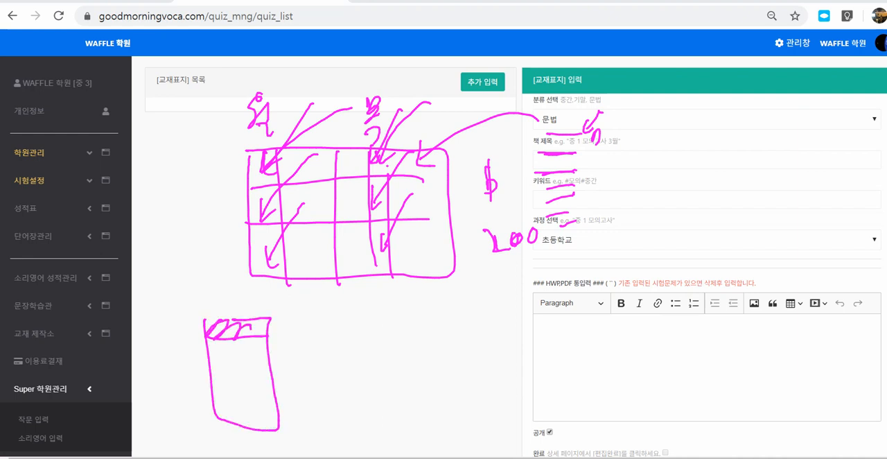
{"action": "mouse_move", "coordinate": [208, 362]}
{"action": "left_mouse_down"}
{"action": "mouse_move", "coordinate": [266, 351]}
{"action": "mouse_move", "coordinate": [240, 339]}
{"action": "mouse_move", "coordinate": [350, 350]}
{"action": "mouse_move", "coordinate": [433, 337]}
{"action": "left_mouse_up"}
{"action": "mouse_move", "coordinate": [412, 326]}
{"action": "left_mouse_down"}
{"action": "mouse_move", "coordinate": [434, 338]}
{"action": "mouse_move", "coordinate": [419, 355]}
{"action": "left_mouse_up"}
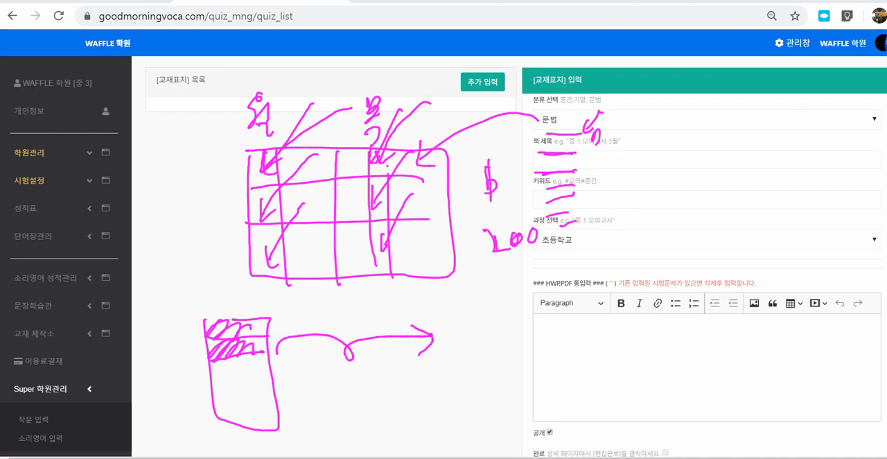
{"action": "mouse_move", "coordinate": [542, 133]}
{"action": "left_mouse_down"}
{"action": "mouse_move", "coordinate": [528, 221]}
{"action": "mouse_move", "coordinate": [601, 340]}
{"action": "mouse_move", "coordinate": [656, 101]}
{"action": "mouse_move", "coordinate": [527, 127]}
{"action": "left_mouse_up"}
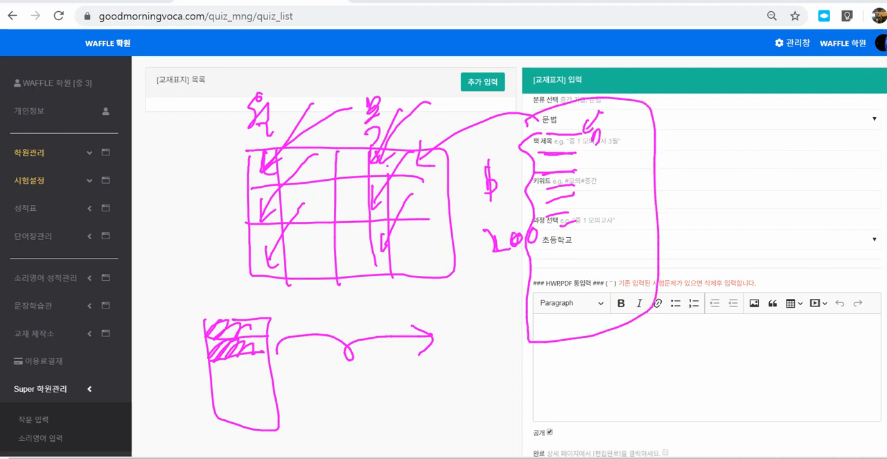
{"action": "mouse_move", "coordinate": [671, 109]}
{"action": "left_mouse_down"}
{"action": "mouse_move", "coordinate": [645, 142]}
{"action": "mouse_move", "coordinate": [645, 208]}
{"action": "left_mouse_up"}
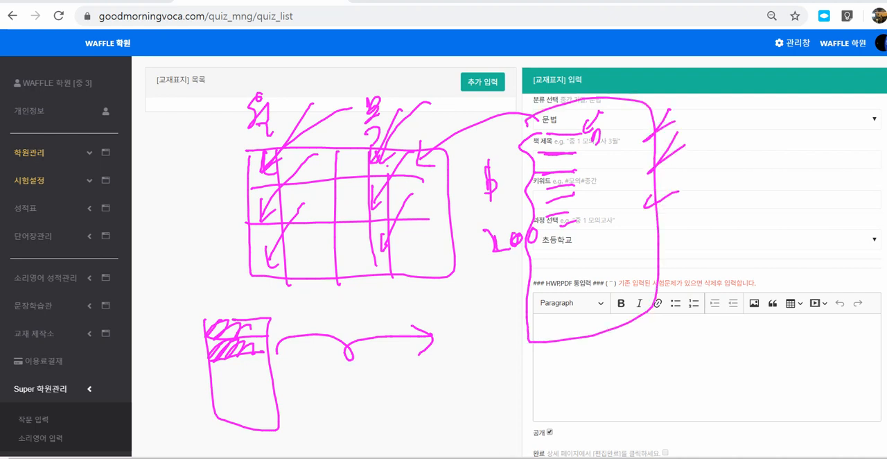
{"action": "mouse_move", "coordinate": [272, 179]}
{"action": "left_mouse_down"}
{"action": "mouse_move", "coordinate": [248, 184]}
{"action": "mouse_move", "coordinate": [271, 163]}
{"action": "mouse_move", "coordinate": [253, 176]}
{"action": "left_mouse_up"}
{"action": "mouse_move", "coordinate": [382, 145]}
{"action": "left_mouse_down"}
{"action": "mouse_move", "coordinate": [363, 165]}
{"action": "mouse_move", "coordinate": [387, 154]}
{"action": "mouse_move", "coordinate": [375, 175]}
{"action": "left_mouse_up"}
{"action": "left_click_drag", "start_coordinate": [250, 192], "coordinate": [279, 222]}
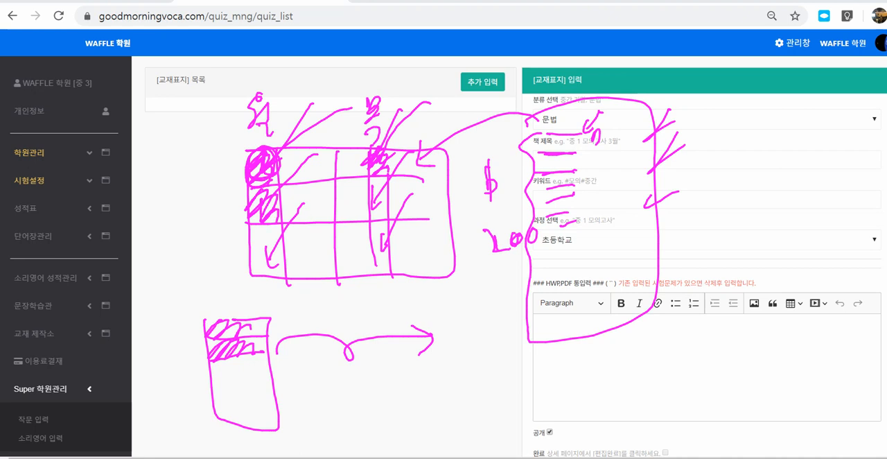
{"action": "mouse_move", "coordinate": [385, 178]}
{"action": "left_mouse_down"}
{"action": "mouse_move", "coordinate": [374, 192]}
{"action": "mouse_move", "coordinate": [388, 218]}
{"action": "left_mouse_up"}
{"action": "left_click_drag", "start_coordinate": [253, 225], "coordinate": [263, 283]}
{"action": "left_click_drag", "start_coordinate": [392, 217], "coordinate": [375, 242]}
{"action": "left_click_drag", "start_coordinate": [387, 227], "coordinate": [383, 280]}
{"action": "mouse_move", "coordinate": [486, 290]}
{"action": "left_mouse_down"}
{"action": "mouse_move", "coordinate": [492, 394]}
{"action": "mouse_move", "coordinate": [488, 288]}
{"action": "left_mouse_up"}
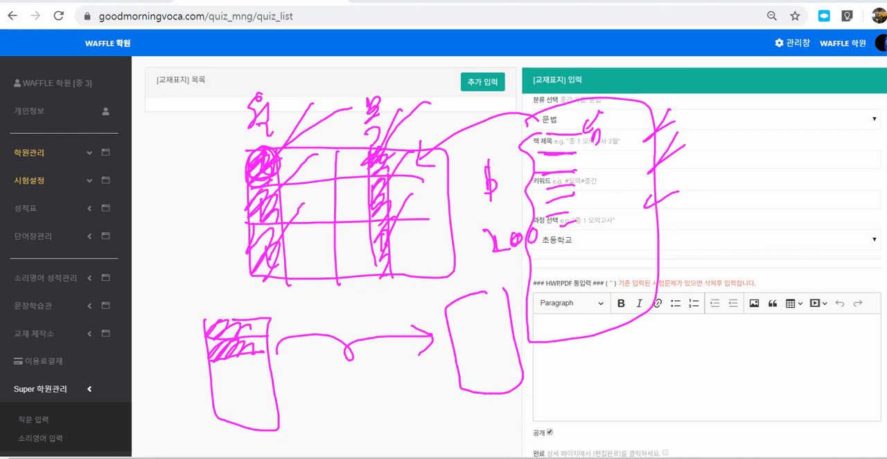
{"action": "mouse_move", "coordinate": [592, 104]}
{"action": "left_mouse_down"}
{"action": "mouse_move", "coordinate": [527, 141]}
{"action": "mouse_move", "coordinate": [562, 347]}
{"action": "mouse_move", "coordinate": [672, 194]}
{"action": "mouse_move", "coordinate": [585, 95]}
{"action": "left_mouse_up"}
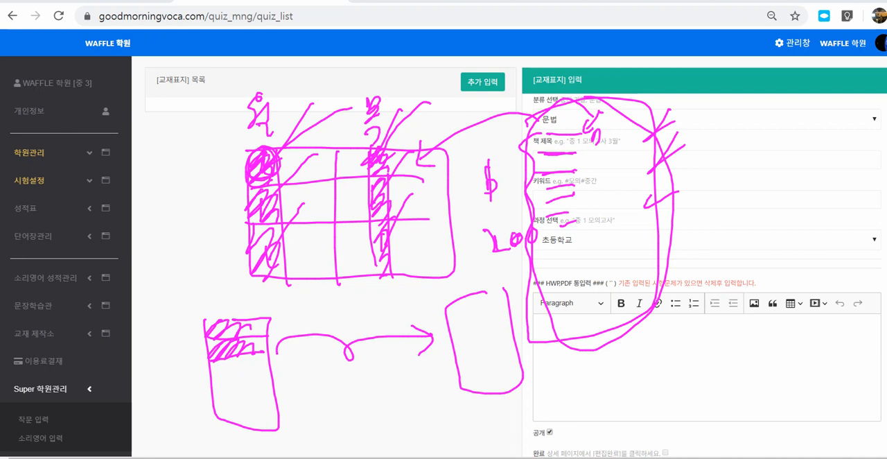
{"action": "left_click_drag", "start_coordinate": [614, 206], "coordinate": [616, 207]}
{"action": "left_click_drag", "start_coordinate": [624, 242], "coordinate": [624, 251]}
{"action": "left_click_drag", "start_coordinate": [705, 80], "coordinate": [717, 97]}
{"action": "left_click_drag", "start_coordinate": [706, 101], "coordinate": [719, 109]}
{"action": "left_click_drag", "start_coordinate": [722, 82], "coordinate": [728, 90]}
{"action": "mouse_move", "coordinate": [711, 99]}
{"action": "left_mouse_down"}
{"action": "mouse_move", "coordinate": [730, 89]}
{"action": "mouse_move", "coordinate": [733, 104]}
{"action": "left_mouse_up"}
{"action": "mouse_move", "coordinate": [734, 99]}
{"action": "left_mouse_down"}
{"action": "mouse_move", "coordinate": [745, 77]}
{"action": "mouse_move", "coordinate": [756, 77]}
{"action": "left_mouse_up"}
{"action": "left_click_drag", "start_coordinate": [740, 89], "coordinate": [739, 101]}
{"action": "left_click_drag", "start_coordinate": [761, 72], "coordinate": [762, 90]}
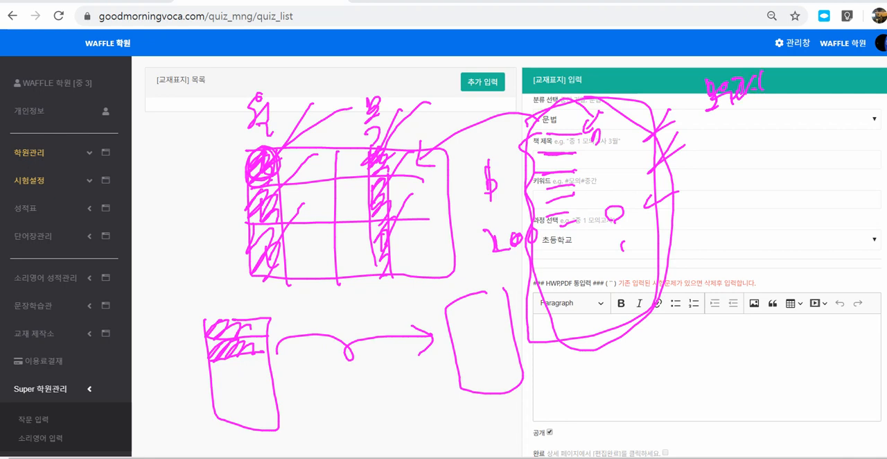
{"action": "left_click_drag", "start_coordinate": [712, 110], "coordinate": [779, 103]}
{"action": "left_click_drag", "start_coordinate": [388, 151], "coordinate": [376, 171]}
{"action": "left_click_drag", "start_coordinate": [737, 113], "coordinate": [750, 97]}
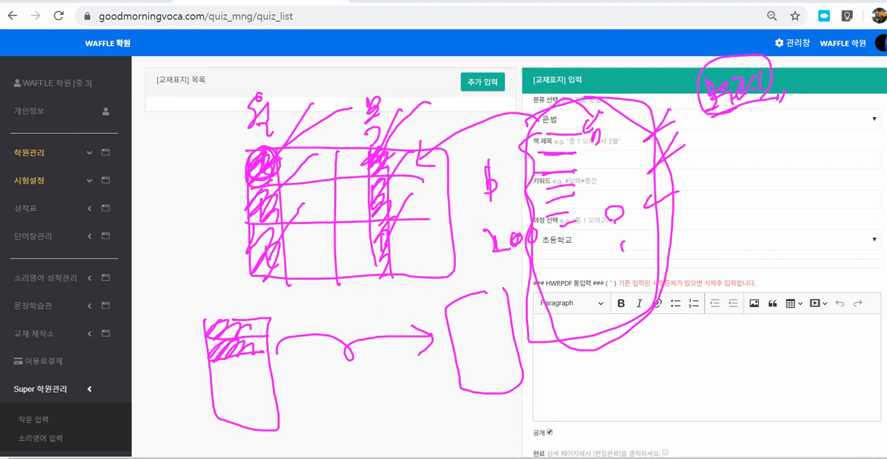
{"action": "left_click_drag", "start_coordinate": [696, 147], "coordinate": [697, 158]}
{"action": "left_click_drag", "start_coordinate": [703, 152], "coordinate": [762, 133]}
{"action": "left_click_drag", "start_coordinate": [752, 130], "coordinate": [754, 147]}
{"action": "left_click_drag", "start_coordinate": [696, 171], "coordinate": [697, 183]}
{"action": "mouse_move", "coordinate": [704, 173]}
{"action": "left_mouse_down"}
{"action": "mouse_move", "coordinate": [766, 156]}
{"action": "mouse_move", "coordinate": [757, 168]}
{"action": "left_mouse_up"}
{"action": "mouse_move", "coordinate": [707, 192]}
{"action": "left_mouse_down"}
{"action": "mouse_move", "coordinate": [707, 205]}
{"action": "mouse_move", "coordinate": [767, 179]}
{"action": "left_mouse_up"}
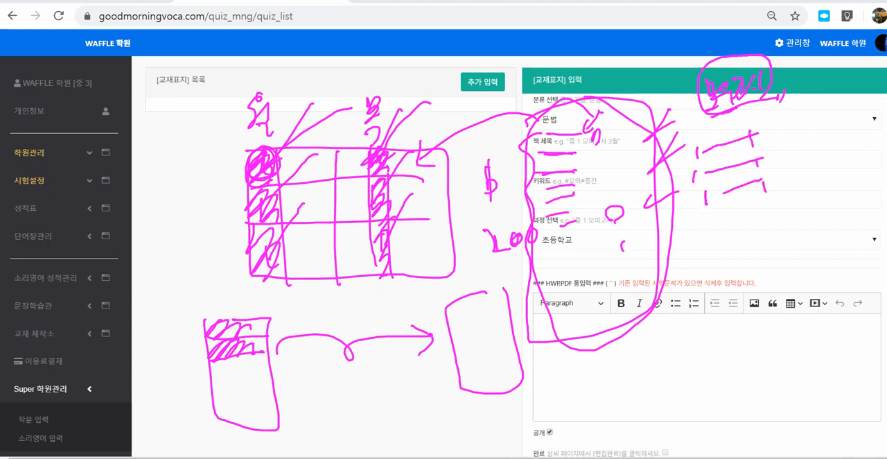
{"action": "left_click_drag", "start_coordinate": [759, 131], "coordinate": [770, 191]}
{"action": "left_click_drag", "start_coordinate": [690, 227], "coordinate": [699, 246]}
{"action": "mouse_move", "coordinate": [691, 262]}
{"action": "left_mouse_down"}
{"action": "mouse_move", "coordinate": [710, 247]}
{"action": "mouse_move", "coordinate": [717, 252]}
{"action": "left_mouse_up"}
{"action": "left_click_drag", "start_coordinate": [719, 232], "coordinate": [724, 255]}
{"action": "left_click_drag", "start_coordinate": [729, 228], "coordinate": [741, 255]}
{"action": "left_click_drag", "start_coordinate": [755, 216], "coordinate": [757, 248]}
{"action": "left_click_drag", "start_coordinate": [693, 265], "coordinate": [752, 257]}
{"action": "mouse_move", "coordinate": [752, 250]}
{"action": "left_mouse_down"}
{"action": "mouse_move", "coordinate": [772, 247]}
{"action": "mouse_move", "coordinate": [748, 239]}
{"action": "left_mouse_up"}
{"action": "left_click_drag", "start_coordinate": [753, 238], "coordinate": [762, 236]}
{"action": "left_click", "coordinate": [780, 236]}
{"action": "left_click_drag", "start_coordinate": [682, 301], "coordinate": [678, 340]}
{"action": "mouse_move", "coordinate": [703, 311]}
{"action": "left_mouse_down"}
{"action": "mouse_move", "coordinate": [714, 320]}
{"action": "mouse_move", "coordinate": [740, 304]}
{"action": "left_mouse_up"}
{"action": "mouse_move", "coordinate": [763, 285]}
{"action": "left_mouse_down"}
{"action": "mouse_move", "coordinate": [764, 310]}
{"action": "mouse_move", "coordinate": [782, 277]}
{"action": "mouse_move", "coordinate": [789, 313]}
{"action": "left_mouse_up"}
{"action": "left_click_drag", "start_coordinate": [689, 344], "coordinate": [806, 317]}
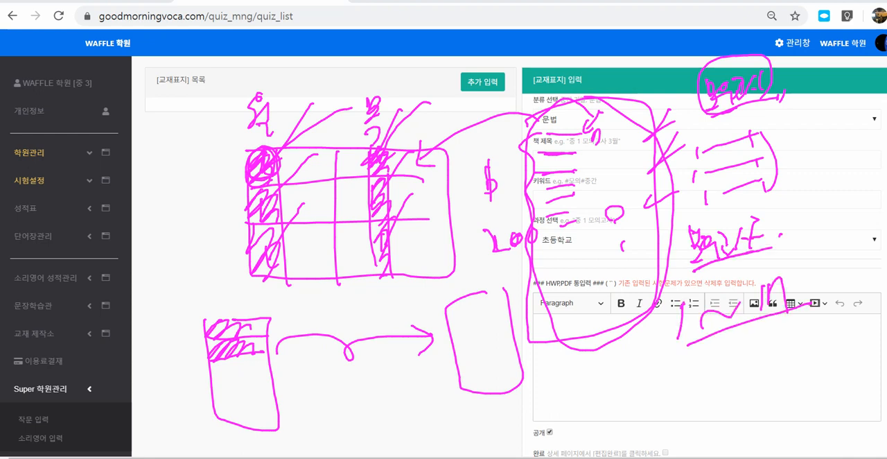
{"action": "left_click_drag", "start_coordinate": [685, 360], "coordinate": [799, 337]}
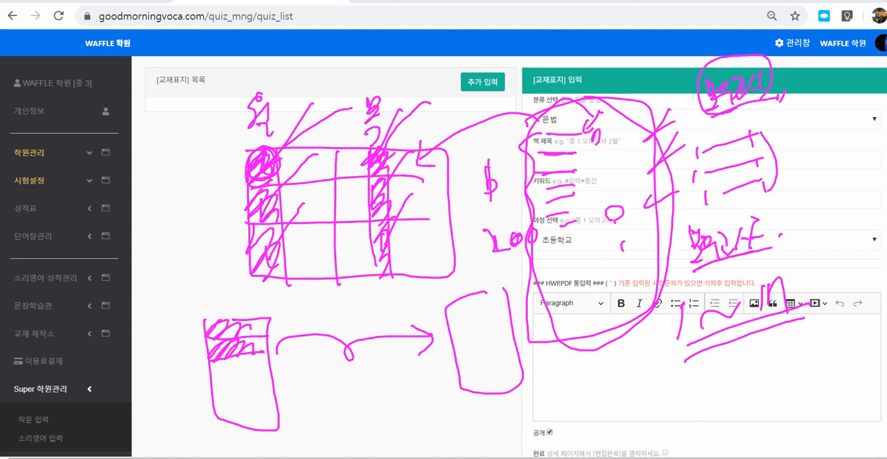
{"action": "mouse_move", "coordinate": [714, 350]}
{"action": "left_mouse_down"}
{"action": "mouse_move", "coordinate": [662, 341]}
{"action": "mouse_move", "coordinate": [797, 291]}
{"action": "left_mouse_up"}
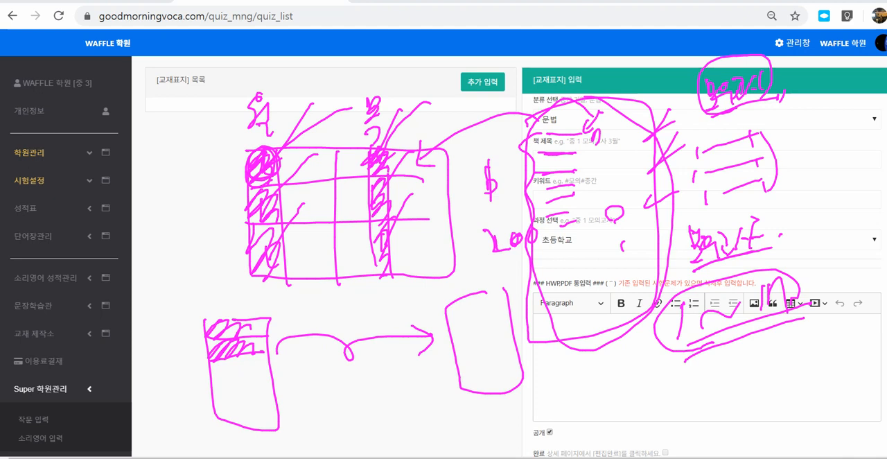
{"action": "mouse_move", "coordinate": [771, 371]}
{"action": "left_mouse_down"}
{"action": "mouse_move", "coordinate": [696, 381]}
{"action": "mouse_move", "coordinate": [803, 373]}
{"action": "left_mouse_up"}
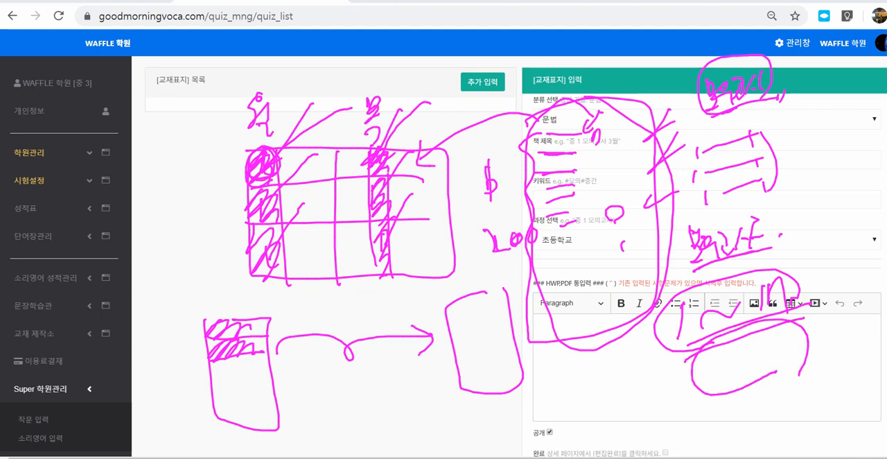
{"action": "mouse_move", "coordinate": [705, 390]}
{"action": "left_mouse_down"}
{"action": "mouse_move", "coordinate": [570, 260]}
{"action": "mouse_move", "coordinate": [590, 99]}
{"action": "mouse_move", "coordinate": [769, 123]}
{"action": "mouse_move", "coordinate": [796, 383]}
{"action": "left_mouse_up"}
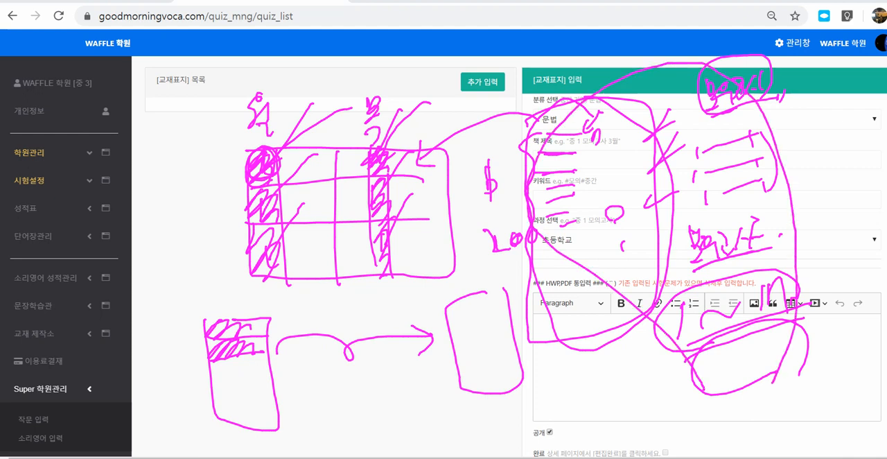
{"action": "mouse_move", "coordinate": [642, 218]}
{"action": "left_mouse_down"}
{"action": "mouse_move", "coordinate": [521, 103]}
{"action": "mouse_move", "coordinate": [534, 83]}
{"action": "mouse_move", "coordinate": [409, 98]}
{"action": "left_mouse_up"}
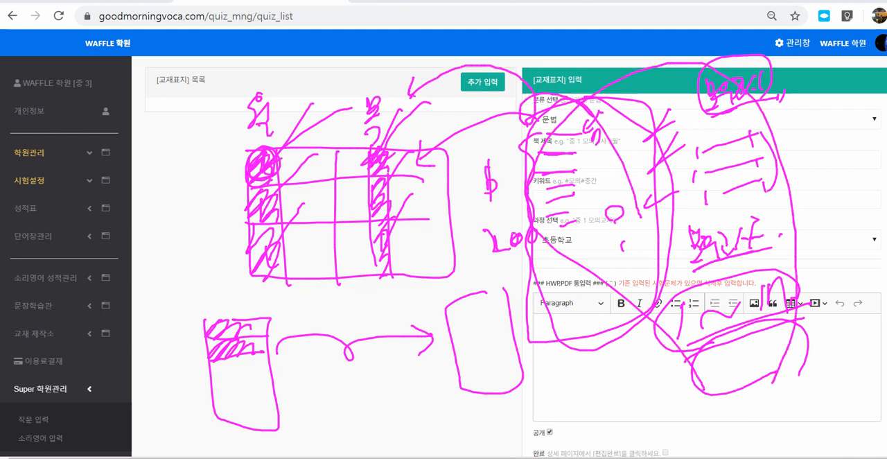
{"action": "mouse_move", "coordinate": [440, 268]}
{"action": "left_mouse_down"}
{"action": "mouse_move", "coordinate": [425, 286]}
{"action": "mouse_move", "coordinate": [430, 135]}
{"action": "mouse_move", "coordinate": [267, 234]}
{"action": "left_mouse_up"}
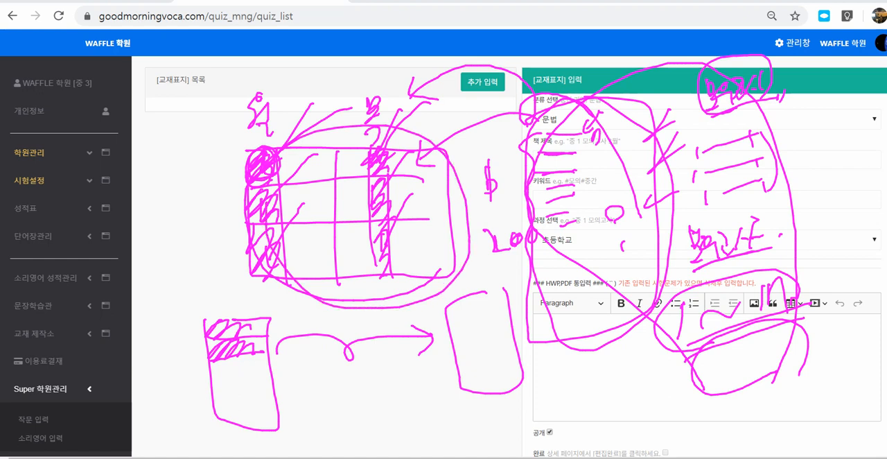
{"action": "key", "text": "Escape"}
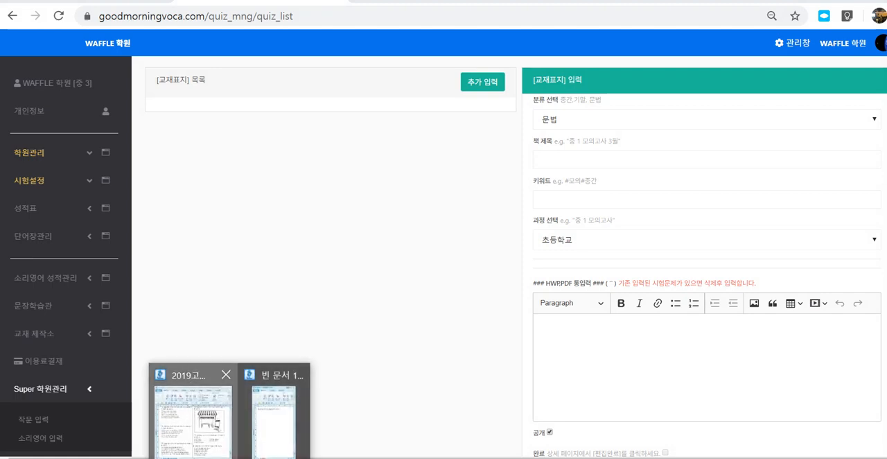
- Switch to the exam document 2019고29월_영어_문항지 and bring up the YouTube results for "2014 9월 고2 듣기" beside it
{"action": "left_click", "coordinate": [195, 416]}
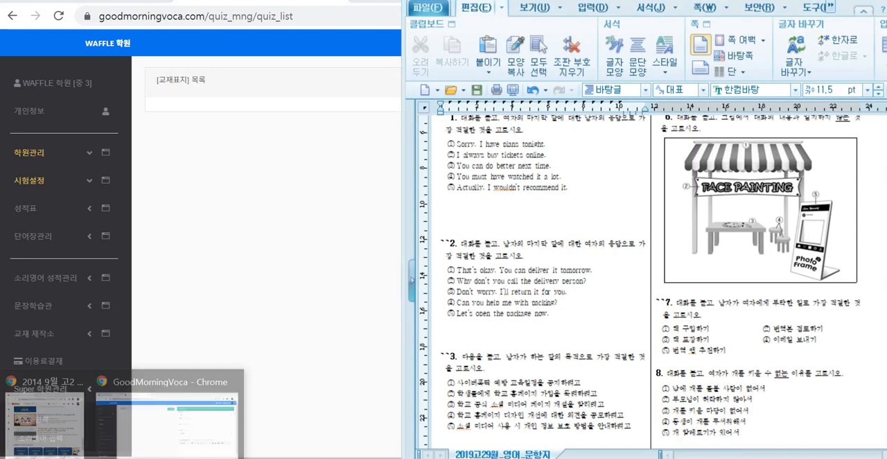
{"action": "left_click", "coordinate": [43, 420]}
{"action": "left_click", "coordinate": [605, 244]}
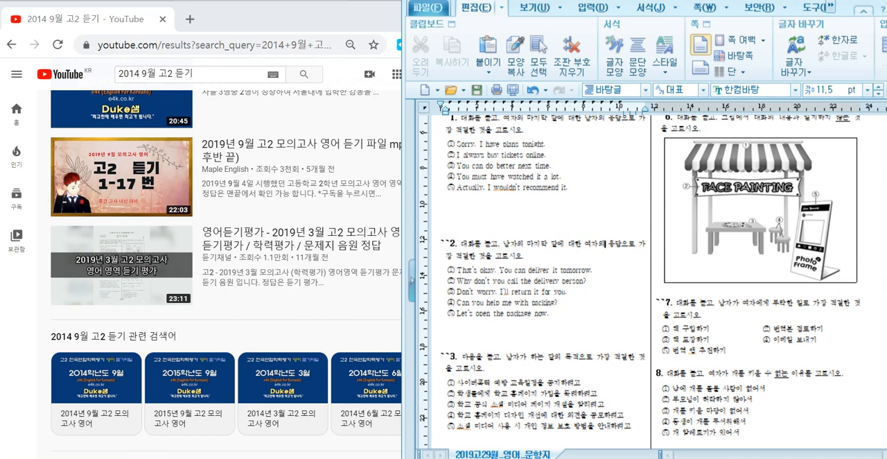
{"action": "scroll", "coordinate": [640, 281], "scroll_direction": "up", "scroll_amount": 2}
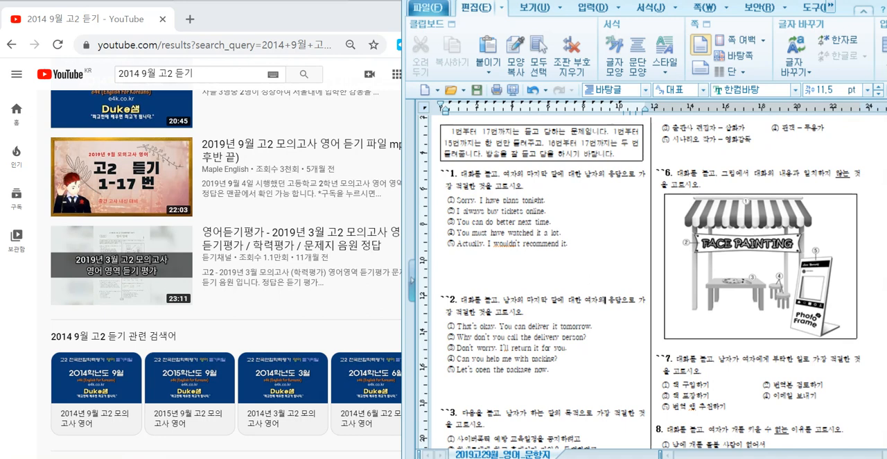
- Save the face-painting booth picture from question 6 to the desktop as a BMP file named noname01
{"action": "left_click", "coordinate": [756, 267]}
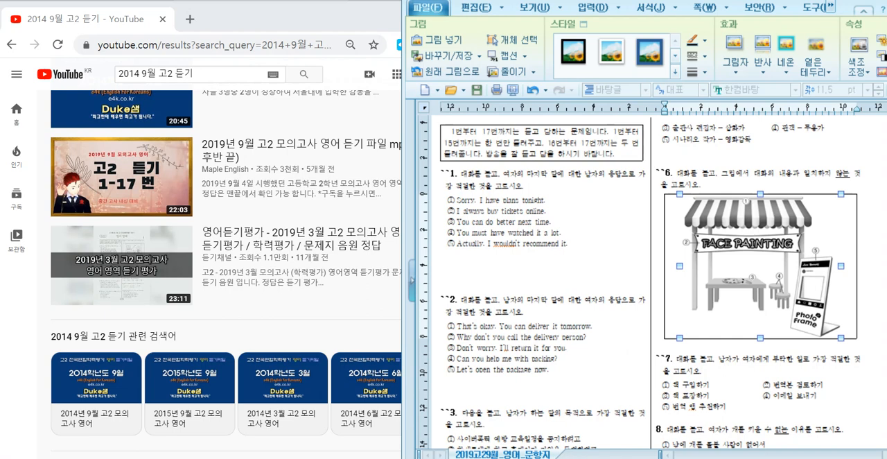
{"action": "right_click", "coordinate": [721, 268]}
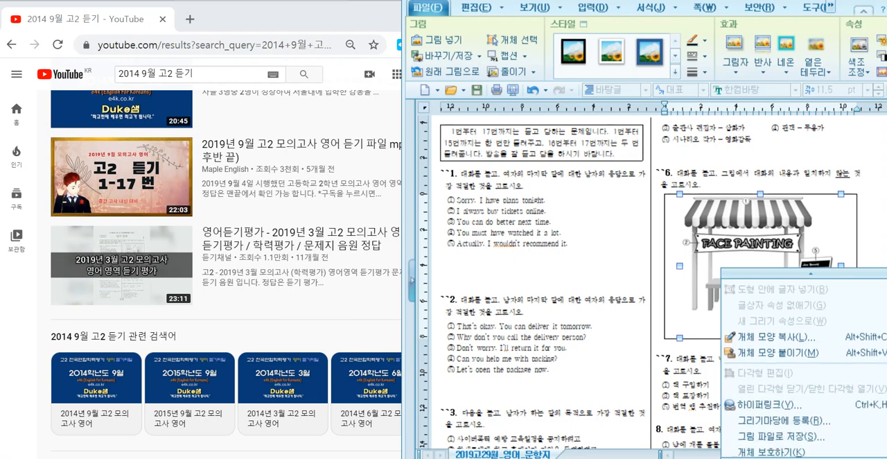
{"action": "left_click", "coordinate": [781, 429]}
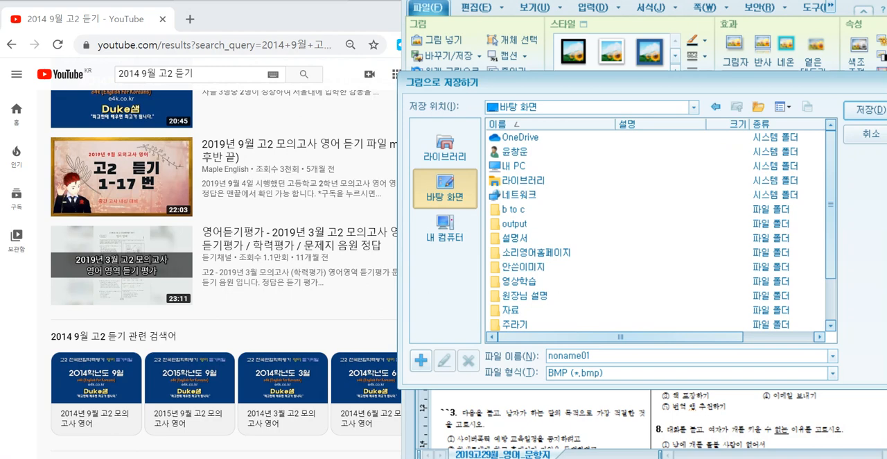
{"action": "left_click", "coordinate": [865, 109]}
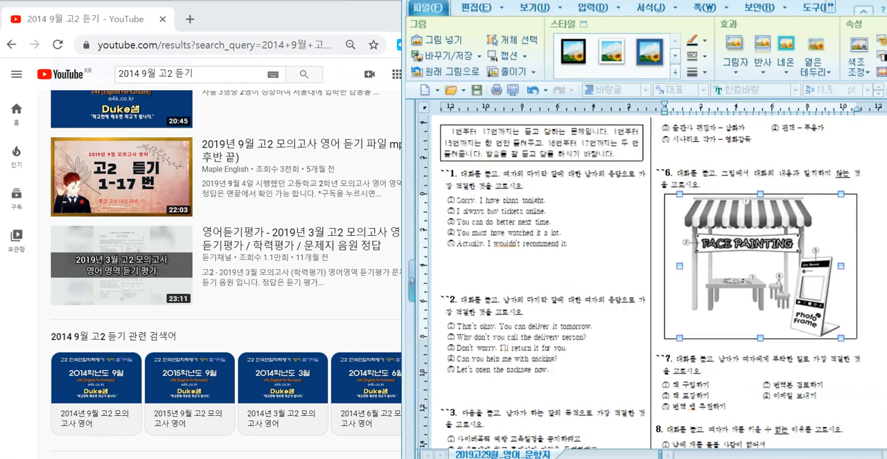
{"action": "left_click", "coordinate": [444, 287]}
{"action": "left_click_drag", "start_coordinate": [444, 287], "coordinate": [537, 211]}
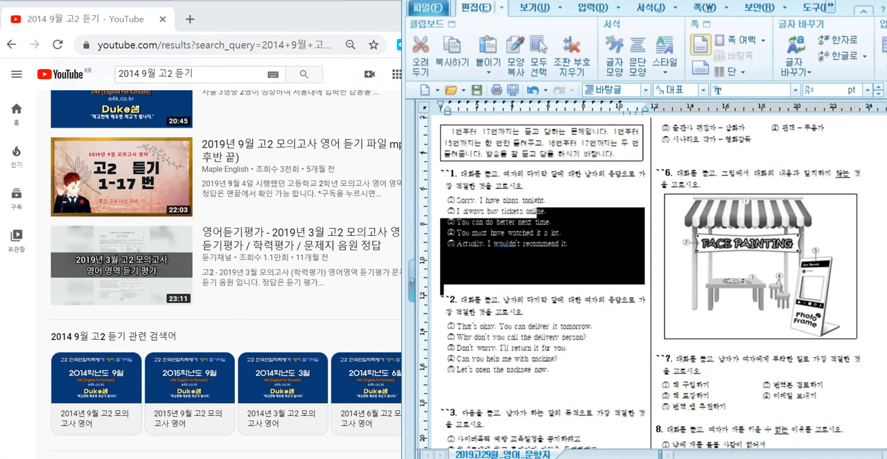
{"action": "left_click", "coordinate": [201, 74]}
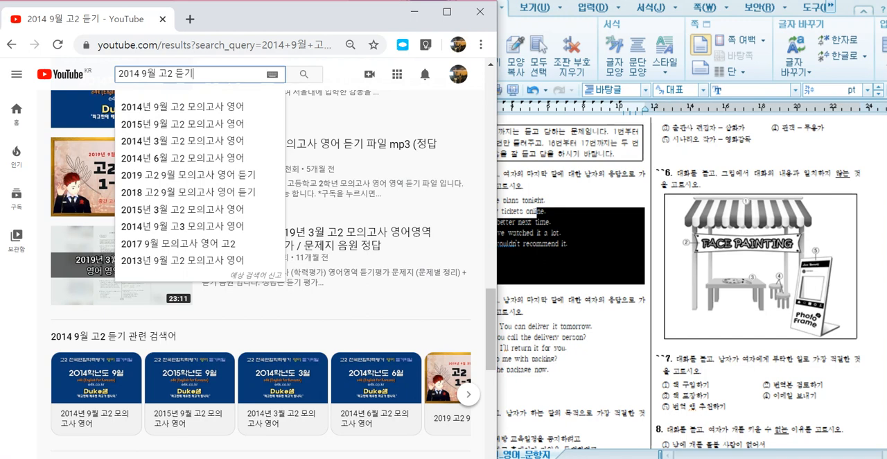
{"action": "left_click", "coordinate": [571, 348]}
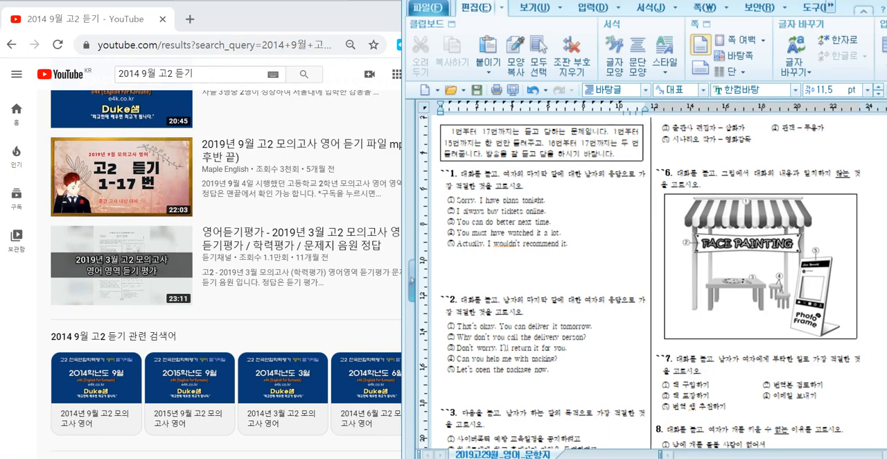
- Switch to the GoodMorningVoca textbook cover form and set its category to 듣기
{"action": "mouse_move", "coordinate": [117, 457]}
{"action": "left_click", "coordinate": [169, 409]}
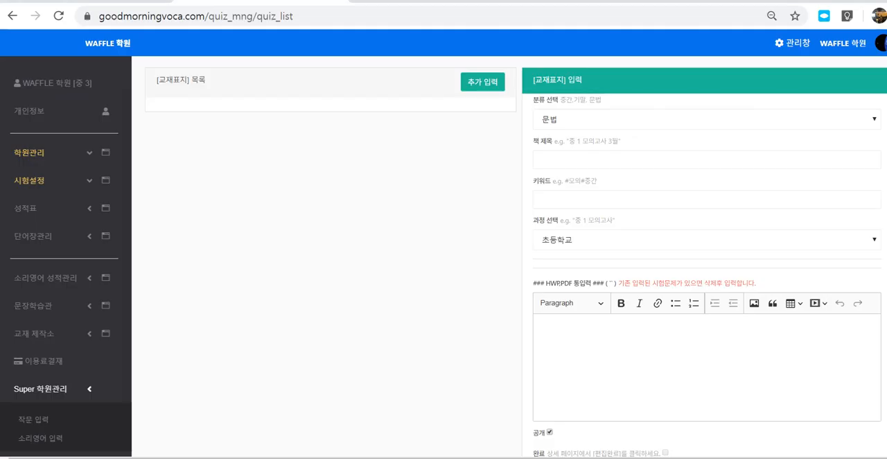
{"action": "left_click", "coordinate": [707, 119]}
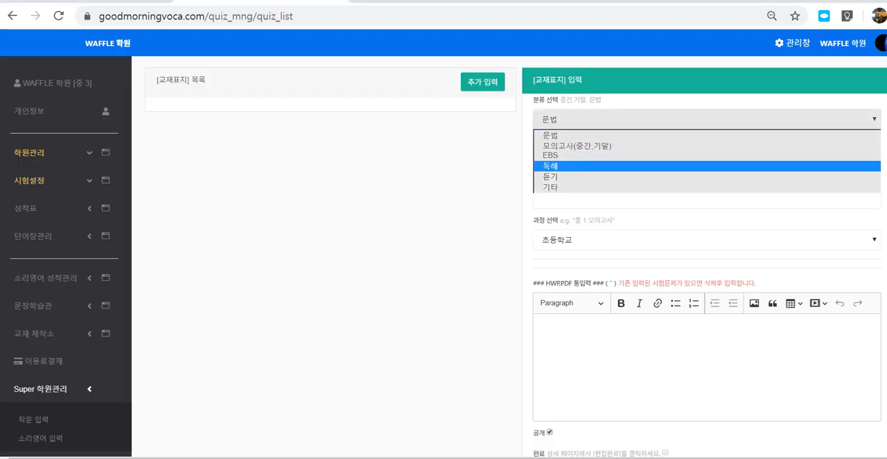
{"action": "left_click", "coordinate": [582, 177]}
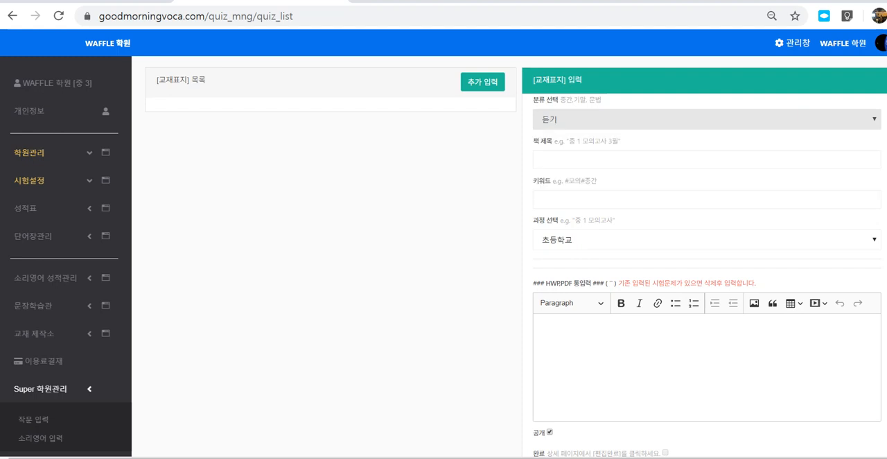
- Enter 고2 unit1 as the book title and d as the keyword
{"action": "left_click", "coordinate": [582, 159]}
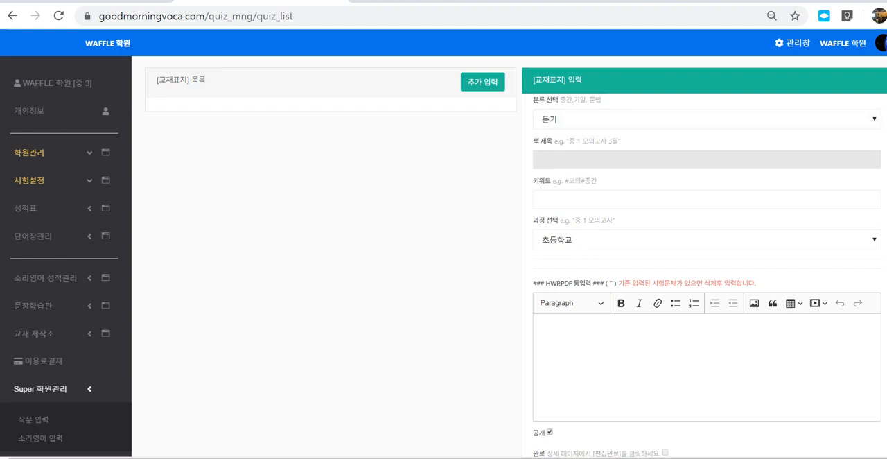
{"action": "type", "text": "rh"}
{"action": "key", "text": "BackSpace"}
{"action": "key", "text": "BackSpace"}
{"action": "type", "text": "고2 unit1"}
{"action": "key", "text": "Tab"}
{"action": "type", "text": "d"}
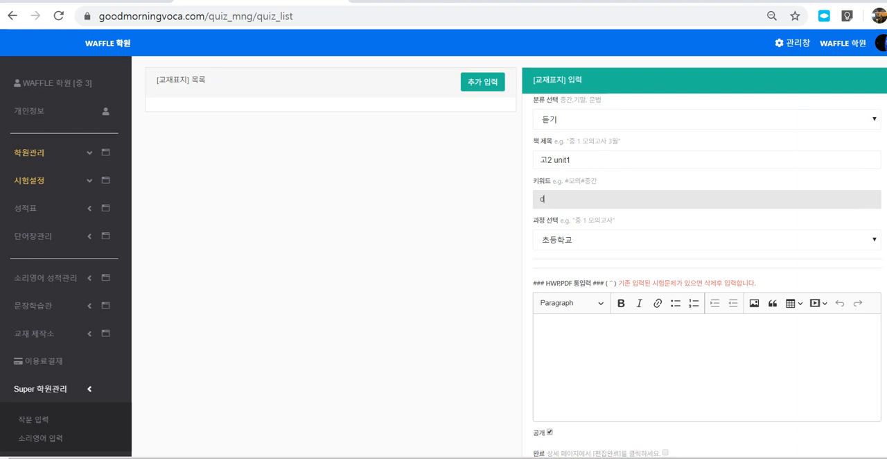
- Set the textbook's course to 고등학교
{"action": "key", "text": "Tab"}
{"action": "key", "text": "alt+Down"}
{"action": "key", "text": "Down"}
{"action": "key", "text": "Down"}
{"action": "key", "text": "Return"}
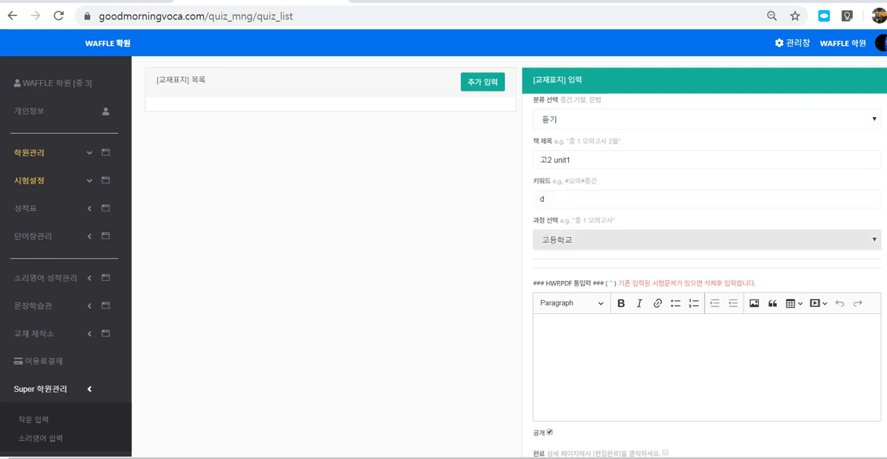
{"action": "mouse_move", "coordinate": [592, 107]}
{"action": "left_mouse_down"}
{"action": "mouse_move", "coordinate": [529, 101]}
{"action": "mouse_move", "coordinate": [540, 276]}
{"action": "mouse_move", "coordinate": [864, 191]}
{"action": "mouse_move", "coordinate": [560, 102]}
{"action": "mouse_move", "coordinate": [527, 201]}
{"action": "mouse_move", "coordinate": [540, 423]}
{"action": "mouse_move", "coordinate": [871, 437]}
{"action": "mouse_move", "coordinate": [716, 259]}
{"action": "mouse_move", "coordinate": [556, 260]}
{"action": "left_mouse_up"}
{"action": "mouse_move", "coordinate": [551, 173]}
{"action": "left_mouse_down"}
{"action": "mouse_move", "coordinate": [465, 107]}
{"action": "mouse_move", "coordinate": [375, 129]}
{"action": "left_mouse_up"}
{"action": "left_click_drag", "start_coordinate": [190, 122], "coordinate": [454, 133]}
{"action": "left_click_drag", "start_coordinate": [202, 163], "coordinate": [442, 164]}
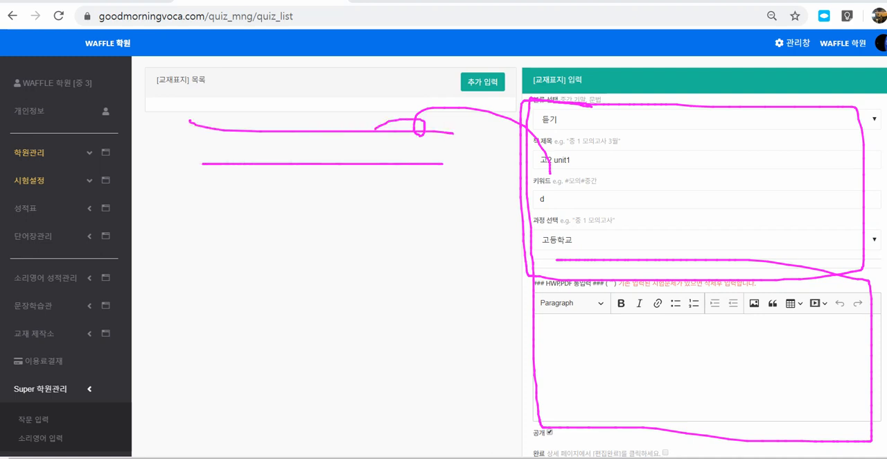
{"action": "left_click_drag", "start_coordinate": [234, 186], "coordinate": [473, 207]}
{"action": "mouse_move", "coordinate": [410, 91]}
{"action": "left_mouse_down"}
{"action": "mouse_move", "coordinate": [355, 100]}
{"action": "mouse_move", "coordinate": [418, 108]}
{"action": "mouse_move", "coordinate": [401, 91]}
{"action": "left_mouse_up"}
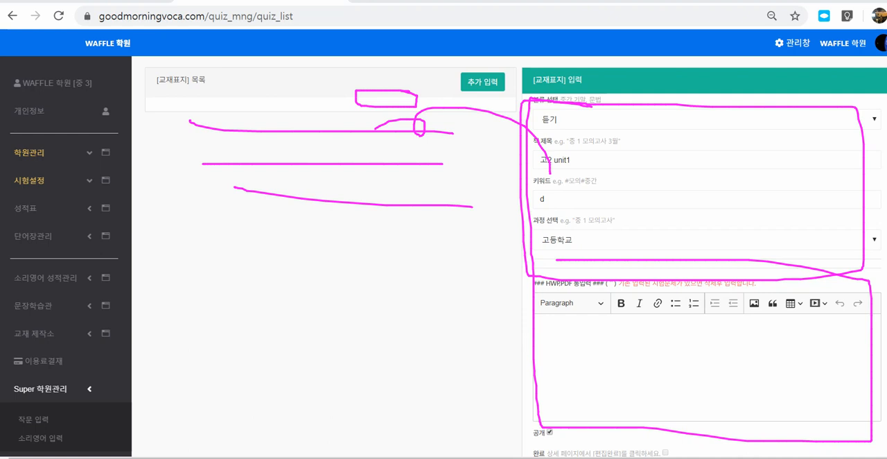
{"action": "mouse_move", "coordinate": [832, 314]}
{"action": "left_mouse_down"}
{"action": "mouse_move", "coordinate": [808, 306]}
{"action": "mouse_move", "coordinate": [825, 290]}
{"action": "mouse_move", "coordinate": [830, 317]}
{"action": "left_mouse_up"}
{"action": "key", "text": "Escape"}
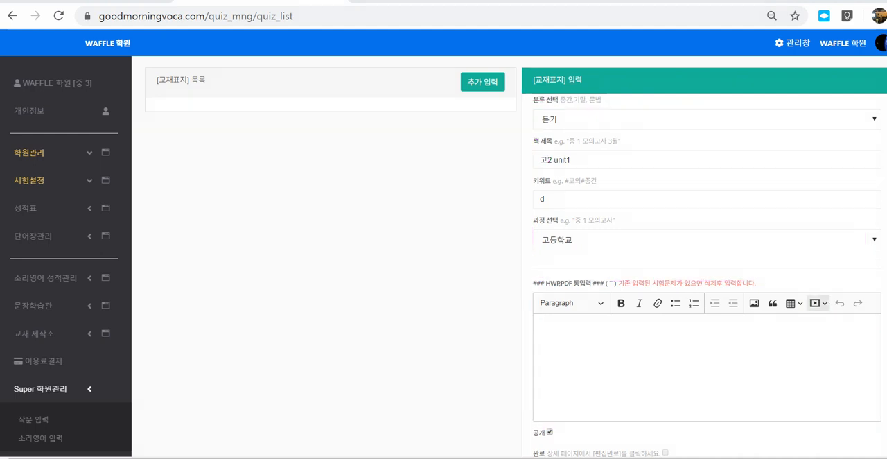
- Start a media embed in the content editor, then open and pause the YouTube video 2019년 9월 고2 모의고사 영어 듣기 파일 mp3
{"action": "left_click", "coordinate": [819, 303]}
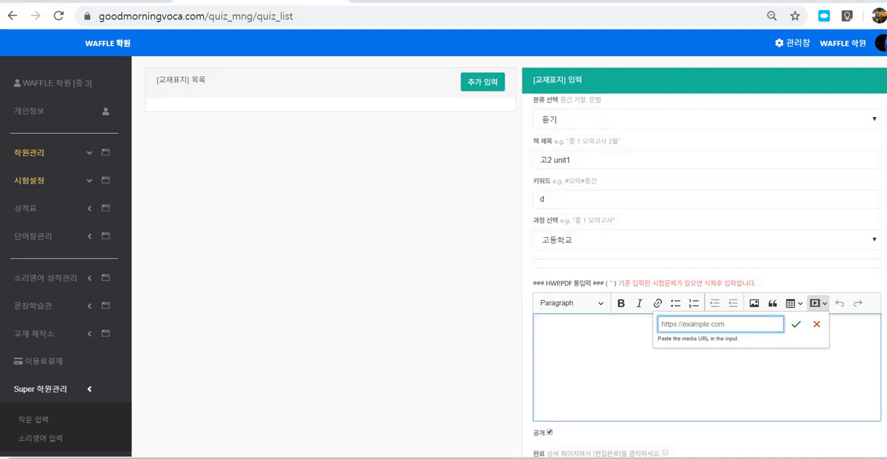
{"action": "left_click", "coordinate": [90, 458]}
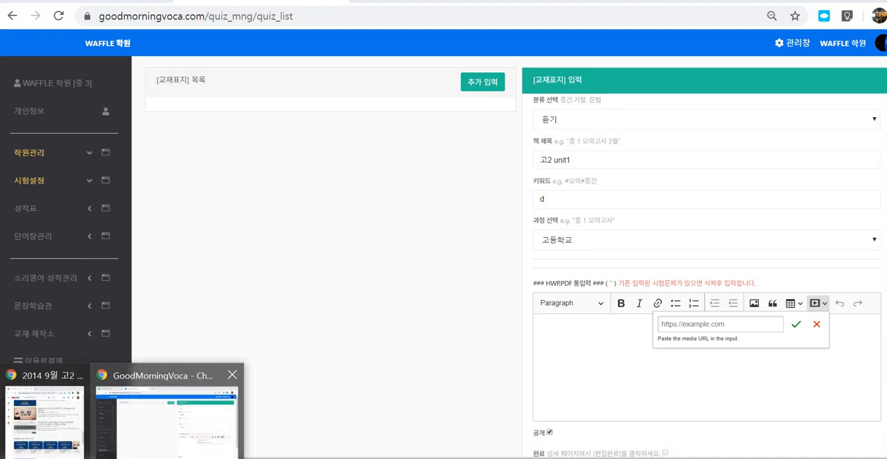
{"action": "left_click", "coordinate": [43, 418]}
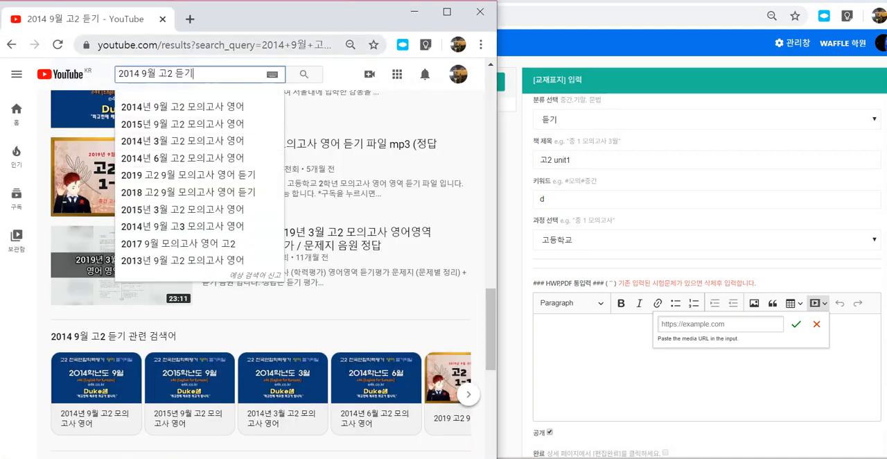
{"action": "left_click", "coordinate": [354, 145]}
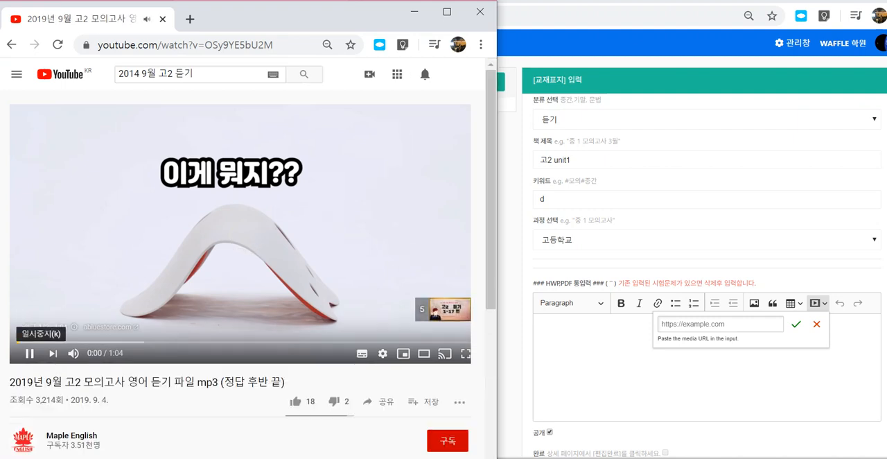
{"action": "left_click", "coordinate": [28, 353]}
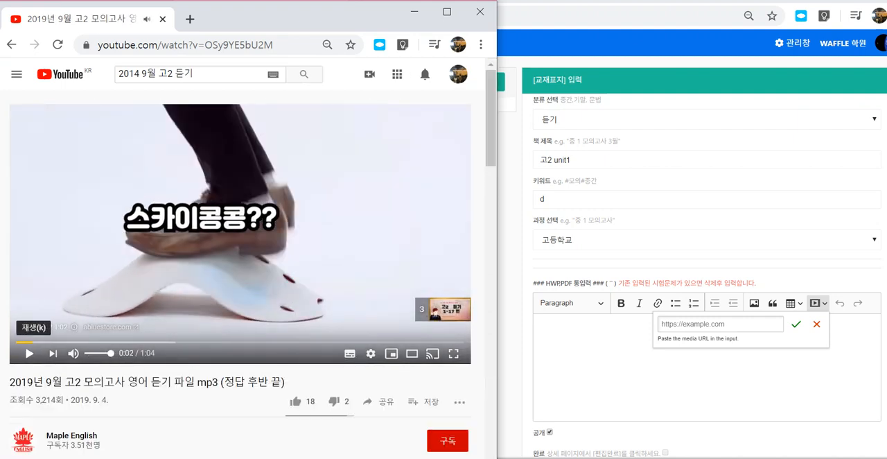
- Copy the listening video's web address and paste it as the media URL in the GoodMorningVoca content editor
{"action": "left_click", "coordinate": [208, 45]}
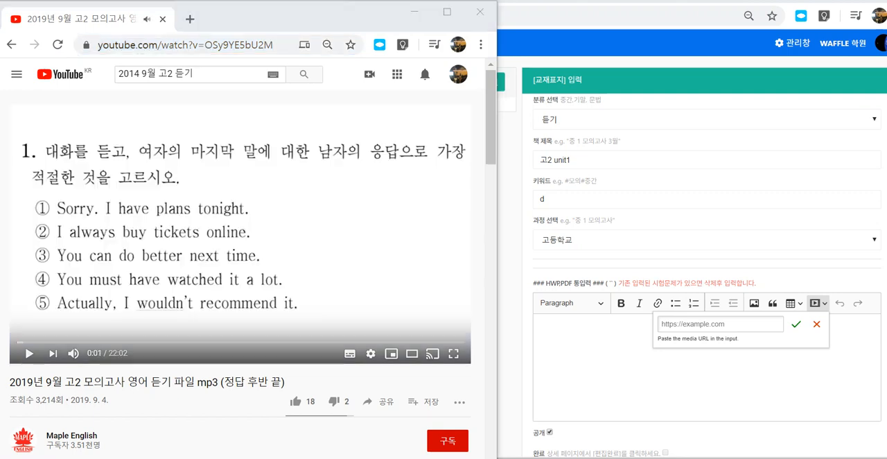
{"action": "left_click", "coordinate": [186, 45]}
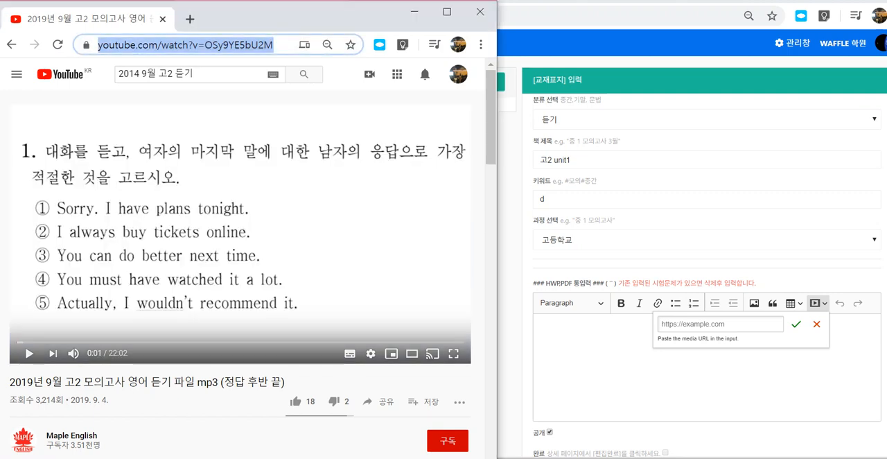
{"action": "left_click", "coordinate": [720, 323]}
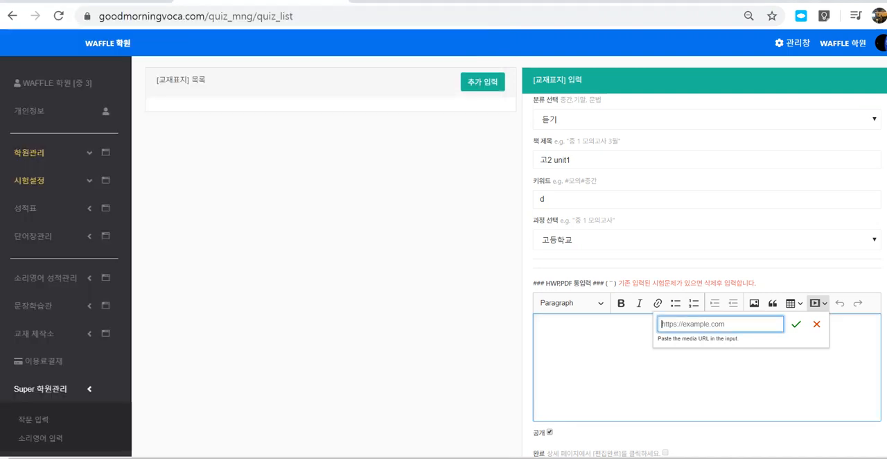
{"action": "key", "text": "ctrl+v"}
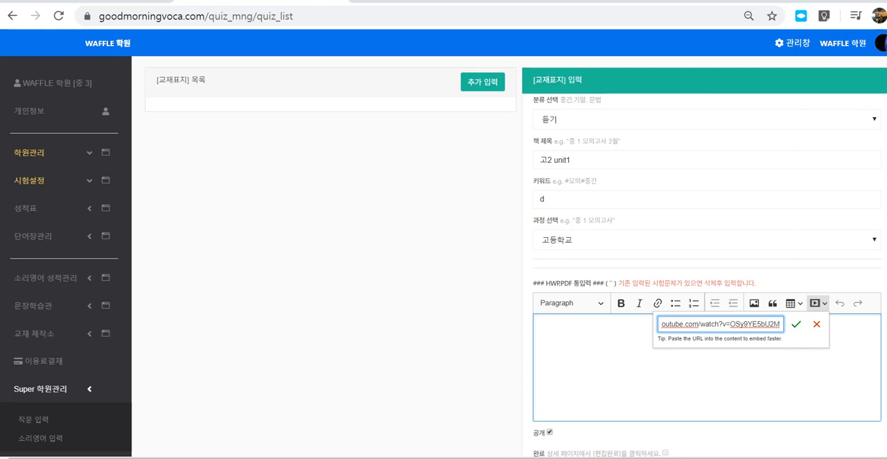
{"action": "left_click_drag", "start_coordinate": [217, 173], "coordinate": [221, 198]}
{"action": "left_click_drag", "start_coordinate": [215, 188], "coordinate": [398, 134]}
{"action": "left_click_drag", "start_coordinate": [398, 124], "coordinate": [404, 145]}
{"action": "left_click_drag", "start_coordinate": [401, 161], "coordinate": [403, 176]}
{"action": "left_click_drag", "start_coordinate": [411, 161], "coordinate": [425, 178]}
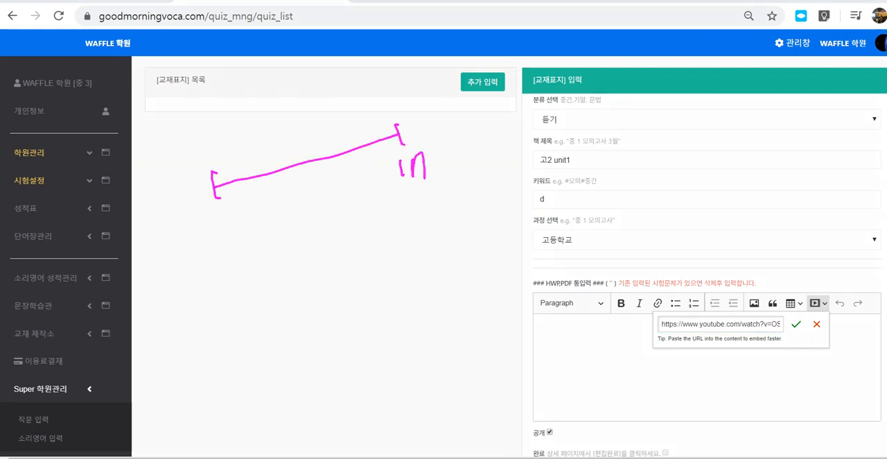
{"action": "left_click_drag", "start_coordinate": [268, 155], "coordinate": [273, 177]}
{"action": "left_click_drag", "start_coordinate": [341, 132], "coordinate": [348, 162]}
{"action": "left_click_drag", "start_coordinate": [264, 122], "coordinate": [264, 142]}
{"action": "left_click_drag", "start_coordinate": [258, 131], "coordinate": [264, 144]}
{"action": "left_click_drag", "start_coordinate": [332, 95], "coordinate": [334, 119]}
{"action": "mouse_move", "coordinate": [276, 201]}
{"action": "left_mouse_down"}
{"action": "mouse_move", "coordinate": [262, 203]}
{"action": "mouse_move", "coordinate": [262, 221]}
{"action": "left_mouse_up"}
{"action": "mouse_move", "coordinate": [337, 182]}
{"action": "left_mouse_down"}
{"action": "mouse_move", "coordinate": [323, 230]}
{"action": "mouse_move", "coordinate": [319, 217]}
{"action": "left_mouse_up"}
{"action": "mouse_move", "coordinate": [379, 162]}
{"action": "left_mouse_down"}
{"action": "mouse_move", "coordinate": [385, 205]}
{"action": "mouse_move", "coordinate": [394, 172]}
{"action": "left_mouse_up"}
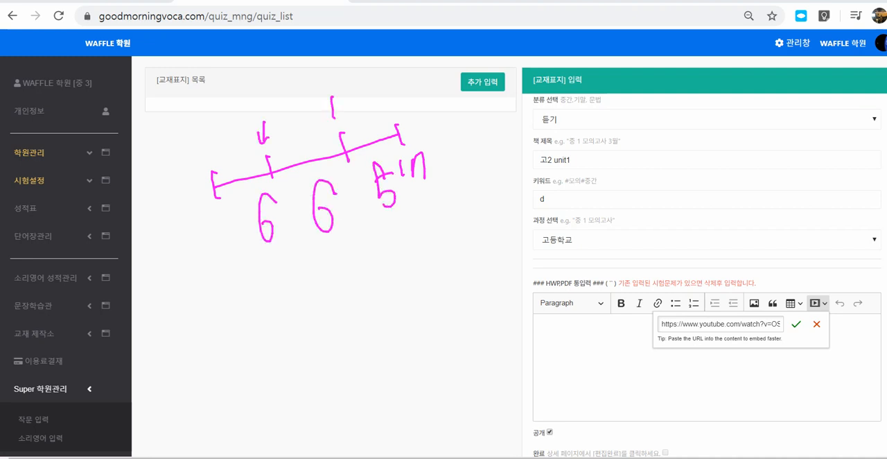
{"action": "left_click_drag", "start_coordinate": [307, 276], "coordinate": [290, 306]}
{"action": "mouse_move", "coordinate": [357, 256]}
{"action": "left_mouse_down"}
{"action": "mouse_move", "coordinate": [337, 284]}
{"action": "mouse_move", "coordinate": [348, 278]}
{"action": "left_mouse_up"}
{"action": "mouse_move", "coordinate": [405, 229]}
{"action": "left_mouse_down"}
{"action": "mouse_move", "coordinate": [416, 262]}
{"action": "mouse_move", "coordinate": [409, 276]}
{"action": "left_mouse_up"}
{"action": "left_click_drag", "start_coordinate": [409, 242], "coordinate": [420, 241]}
{"action": "left_click_drag", "start_coordinate": [406, 339], "coordinate": [408, 344]}
{"action": "left_click", "coordinate": [421, 370]}
{"action": "left_click_drag", "start_coordinate": [257, 250], "coordinate": [404, 210]}
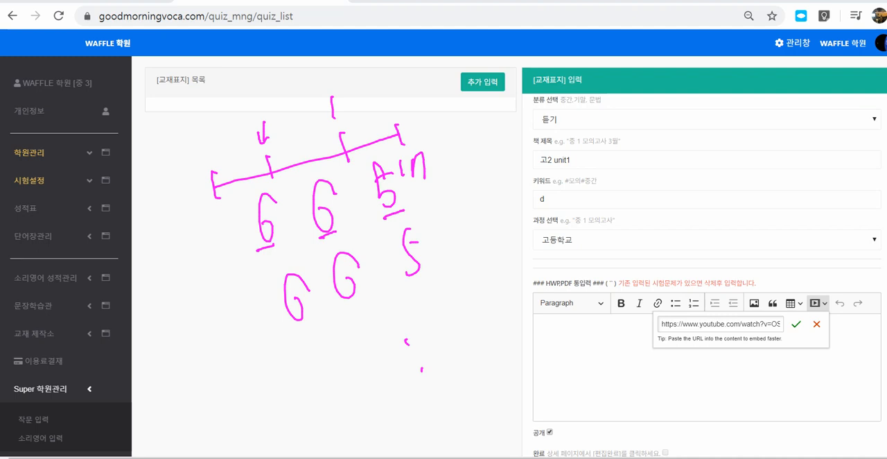
{"action": "left_click_drag", "start_coordinate": [306, 341], "coordinate": [368, 312]}
{"action": "left_click_drag", "start_coordinate": [425, 292], "coordinate": [448, 283]}
{"action": "mouse_move", "coordinate": [577, 164]}
{"action": "left_mouse_down"}
{"action": "mouse_move", "coordinate": [561, 181]}
{"action": "mouse_move", "coordinate": [563, 146]}
{"action": "mouse_move", "coordinate": [578, 168]}
{"action": "left_mouse_up"}
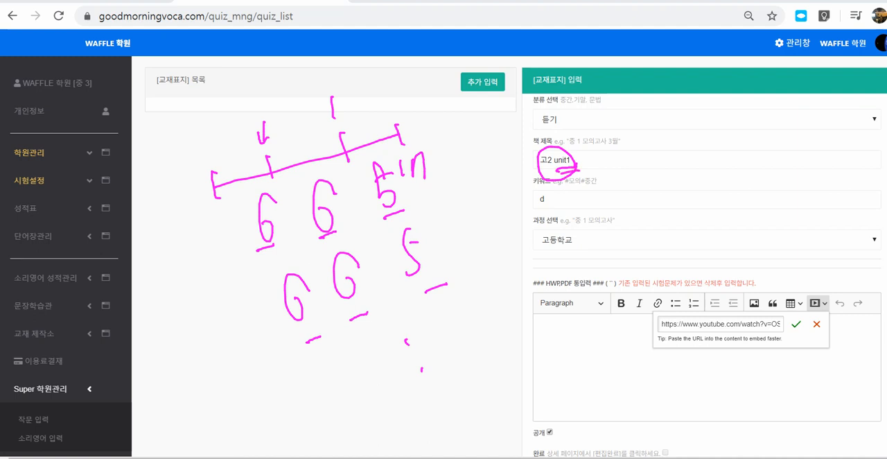
{"action": "left_click_drag", "start_coordinate": [383, 384], "coordinate": [383, 400]}
{"action": "left_click_drag", "start_coordinate": [425, 186], "coordinate": [506, 359]}
{"action": "left_click_drag", "start_coordinate": [511, 280], "coordinate": [536, 289]}
{"action": "left_click_drag", "start_coordinate": [540, 274], "coordinate": [568, 260]}
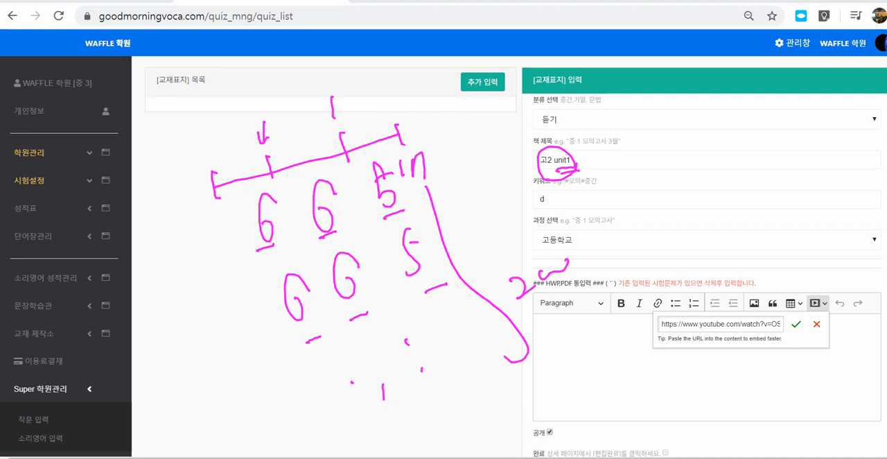
{"action": "mouse_move", "coordinate": [216, 186]}
{"action": "left_mouse_down"}
{"action": "mouse_move", "coordinate": [253, 138]}
{"action": "mouse_move", "coordinate": [336, 109]}
{"action": "mouse_move", "coordinate": [583, 156]}
{"action": "mouse_move", "coordinate": [732, 309]}
{"action": "left_mouse_up"}
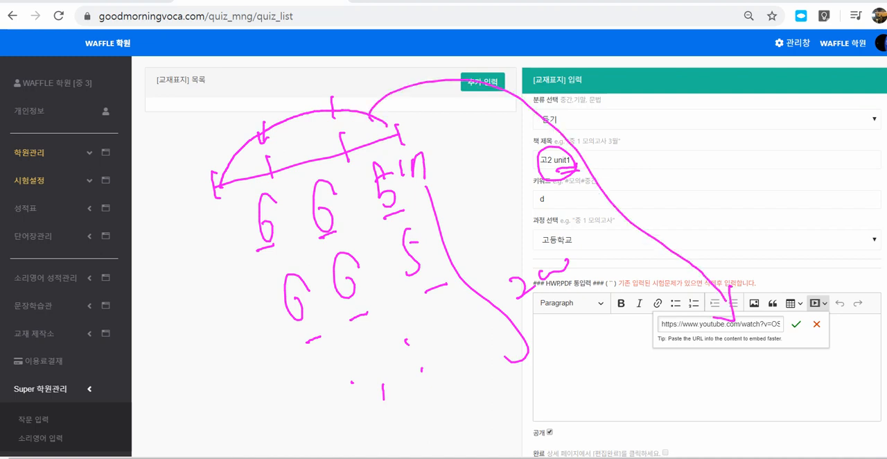
{"action": "mouse_move", "coordinate": [216, 186]}
{"action": "left_mouse_down"}
{"action": "mouse_move", "coordinate": [386, 137]}
{"action": "mouse_move", "coordinate": [262, 183]}
{"action": "left_mouse_up"}
{"action": "mouse_move", "coordinate": [659, 339]}
{"action": "left_mouse_down"}
{"action": "mouse_move", "coordinate": [807, 324]}
{"action": "mouse_move", "coordinate": [691, 348]}
{"action": "left_mouse_up"}
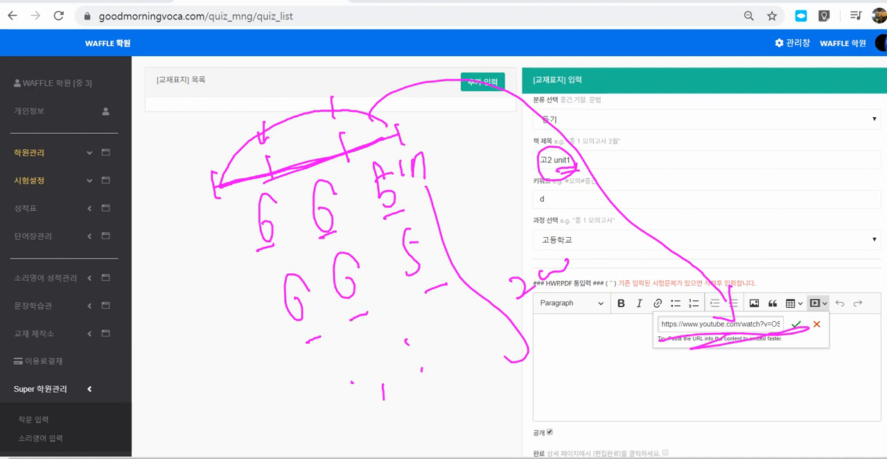
{"action": "mouse_move", "coordinate": [216, 129]}
{"action": "left_mouse_down"}
{"action": "mouse_move", "coordinate": [213, 161]}
{"action": "mouse_move", "coordinate": [224, 147]}
{"action": "left_mouse_up"}
{"action": "mouse_move", "coordinate": [263, 115]}
{"action": "left_mouse_down"}
{"action": "mouse_move", "coordinate": [262, 143]}
{"action": "mouse_move", "coordinate": [279, 134]}
{"action": "left_mouse_up"}
{"action": "left_click_drag", "start_coordinate": [330, 85], "coordinate": [331, 124]}
{"action": "left_click_drag", "start_coordinate": [325, 111], "coordinate": [338, 108]}
{"action": "mouse_move", "coordinate": [325, 167]}
{"action": "left_mouse_down"}
{"action": "mouse_move", "coordinate": [332, 242]}
{"action": "mouse_move", "coordinate": [294, 208]}
{"action": "mouse_move", "coordinate": [351, 221]}
{"action": "left_mouse_up"}
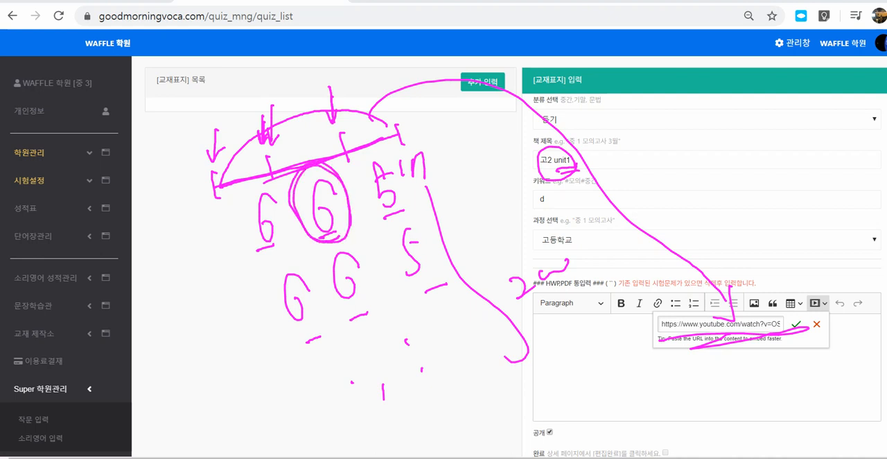
{"action": "mouse_move", "coordinate": [272, 409]}
{"action": "left_mouse_down"}
{"action": "mouse_move", "coordinate": [498, 349]}
{"action": "mouse_move", "coordinate": [431, 375]}
{"action": "mouse_move", "coordinate": [497, 366]}
{"action": "left_mouse_up"}
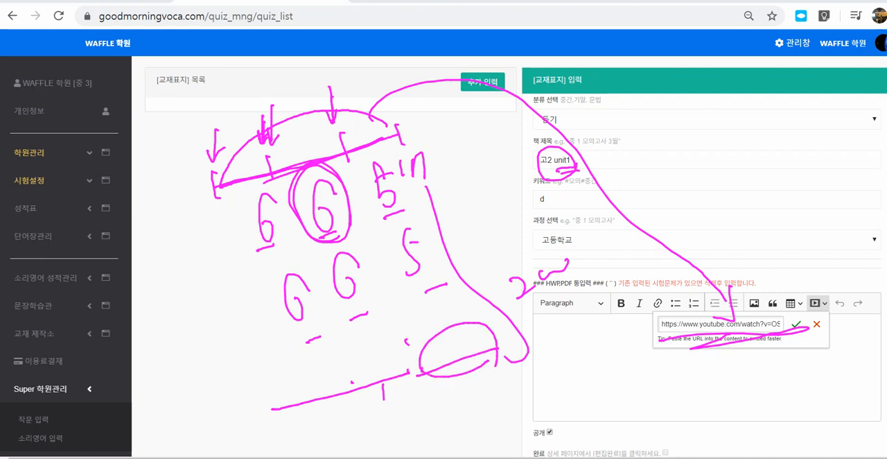
{"action": "mouse_move", "coordinate": [765, 275]}
{"action": "left_mouse_down"}
{"action": "mouse_move", "coordinate": [768, 292]}
{"action": "mouse_move", "coordinate": [843, 289]}
{"action": "mouse_move", "coordinate": [807, 269]}
{"action": "mouse_move", "coordinate": [766, 273]}
{"action": "left_mouse_up"}
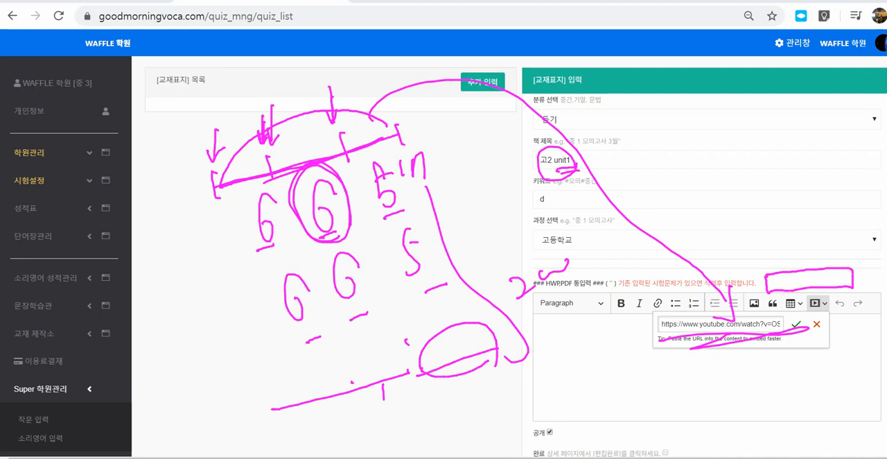
- Switch to the Hangul document 빈 문서 1 holding the &start=32&end=123 playback parameters
{"action": "mouse_move", "coordinate": [230, 458]}
{"action": "left_click", "coordinate": [274, 416]}
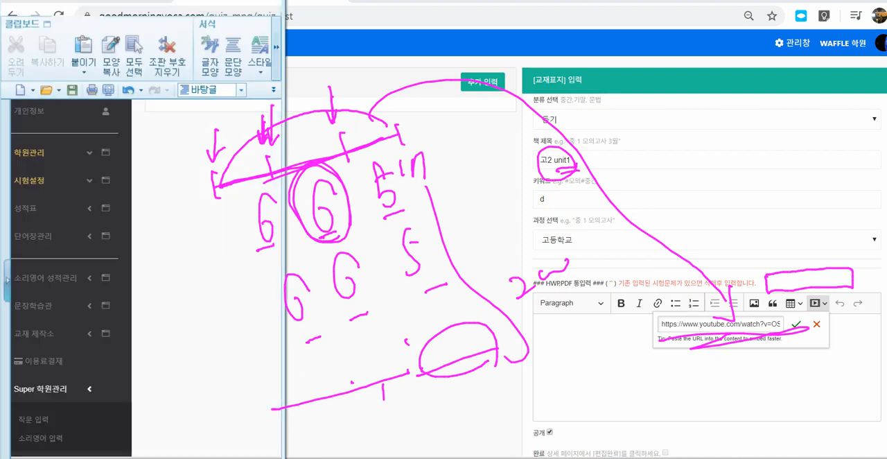
{"action": "left_click_drag", "start_coordinate": [174, 147], "coordinate": [46, 147]}
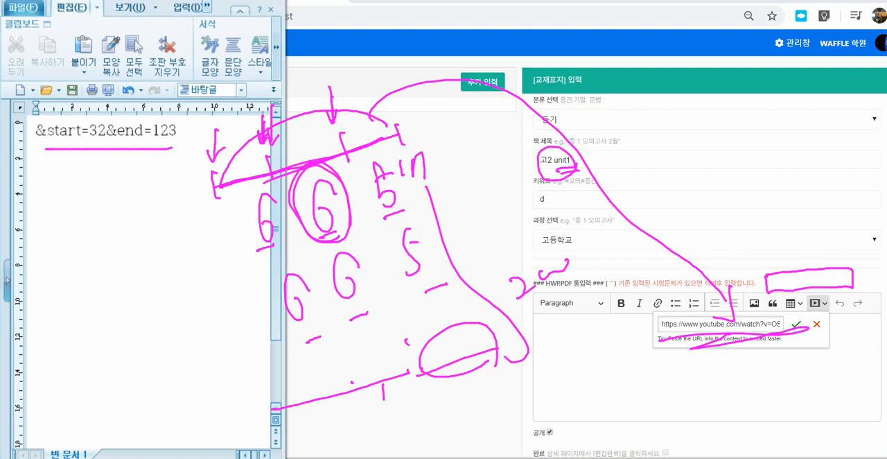
{"action": "left_click_drag", "start_coordinate": [91, 148], "coordinate": [104, 138]}
{"action": "left_click_drag", "start_coordinate": [37, 148], "coordinate": [119, 146]}
{"action": "left_click_drag", "start_coordinate": [80, 200], "coordinate": [83, 151]}
{"action": "mouse_move", "coordinate": [75, 158]}
{"action": "left_mouse_down"}
{"action": "mouse_move", "coordinate": [84, 150]}
{"action": "mouse_move", "coordinate": [93, 165]}
{"action": "left_mouse_up"}
{"action": "left_click_drag", "start_coordinate": [108, 207], "coordinate": [113, 248]}
{"action": "mouse_move", "coordinate": [120, 231]}
{"action": "left_mouse_down"}
{"action": "mouse_move", "coordinate": [135, 233]}
{"action": "mouse_move", "coordinate": [149, 258]}
{"action": "left_mouse_up"}
{"action": "mouse_move", "coordinate": [82, 216]}
{"action": "left_mouse_down"}
{"action": "mouse_move", "coordinate": [58, 243]}
{"action": "mouse_move", "coordinate": [80, 216]}
{"action": "left_mouse_up"}
{"action": "mouse_move", "coordinate": [165, 209]}
{"action": "left_mouse_down"}
{"action": "mouse_move", "coordinate": [160, 142]}
{"action": "mouse_move", "coordinate": [168, 147]}
{"action": "left_mouse_up"}
{"action": "mouse_move", "coordinate": [164, 148]}
{"action": "left_mouse_down"}
{"action": "mouse_move", "coordinate": [152, 122]}
{"action": "mouse_move", "coordinate": [182, 148]}
{"action": "left_mouse_up"}
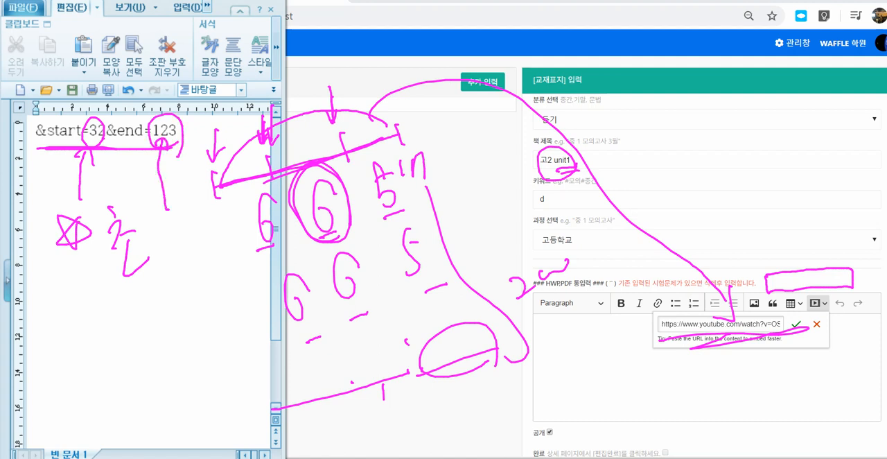
- Switch back to the YouTube listening video beside the textbook form
{"action": "mouse_move", "coordinate": [123, 458]}
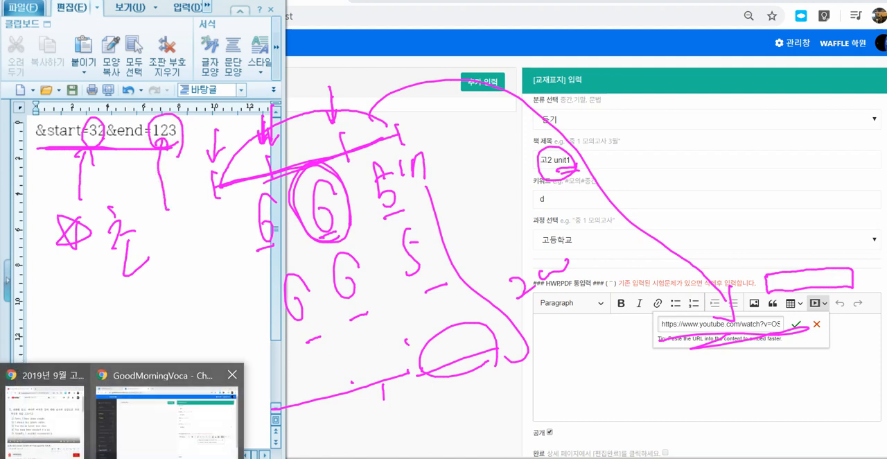
{"action": "left_click", "coordinate": [44, 420]}
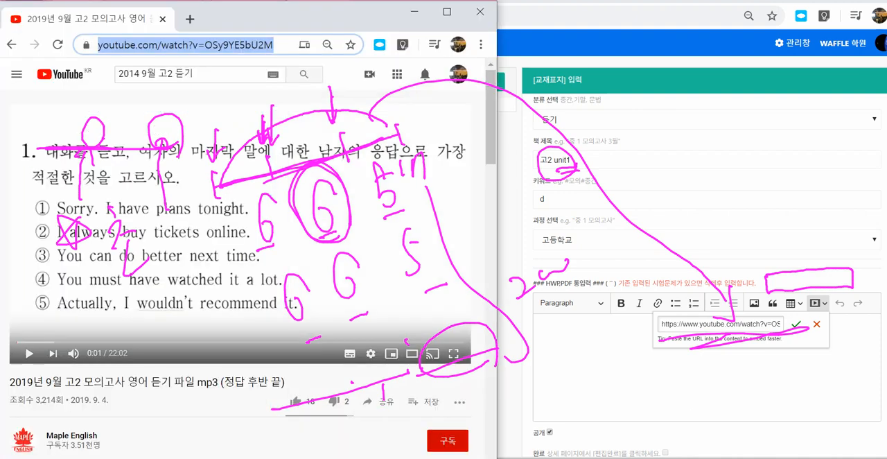
{"action": "mouse_move", "coordinate": [27, 301]}
{"action": "left_mouse_down"}
{"action": "mouse_move", "coordinate": [17, 335]}
{"action": "mouse_move", "coordinate": [25, 325]}
{"action": "mouse_move", "coordinate": [41, 341]}
{"action": "mouse_move", "coordinate": [142, 339]}
{"action": "left_mouse_up"}
{"action": "mouse_move", "coordinate": [154, 310]}
{"action": "left_mouse_down"}
{"action": "mouse_move", "coordinate": [146, 343]}
{"action": "mouse_move", "coordinate": [177, 321]}
{"action": "left_mouse_up"}
{"action": "left_click_drag", "start_coordinate": [198, 292], "coordinate": [194, 305]}
{"action": "mouse_move", "coordinate": [178, 335]}
{"action": "left_mouse_down"}
{"action": "mouse_move", "coordinate": [162, 301]}
{"action": "mouse_move", "coordinate": [178, 339]}
{"action": "left_mouse_up"}
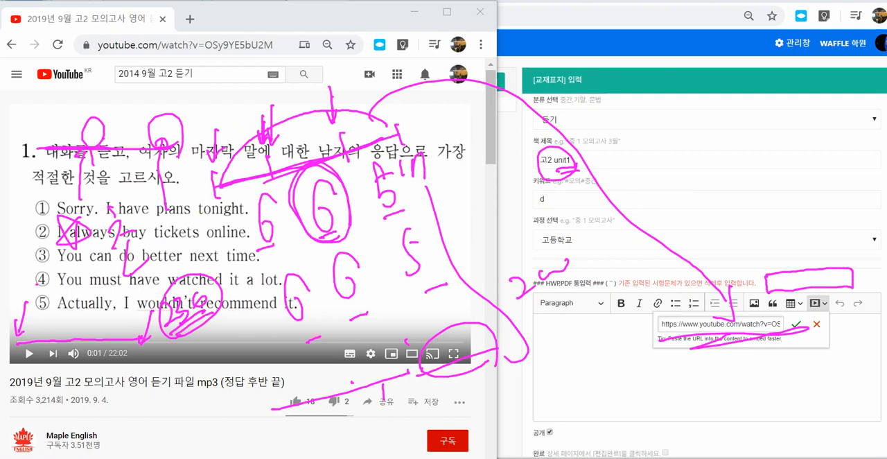
{"action": "left_click_drag", "start_coordinate": [36, 285], "coordinate": [40, 323]}
{"action": "mouse_move", "coordinate": [171, 279]}
{"action": "left_mouse_down"}
{"action": "mouse_move", "coordinate": [199, 317]}
{"action": "mouse_move", "coordinate": [172, 279]}
{"action": "left_mouse_up"}
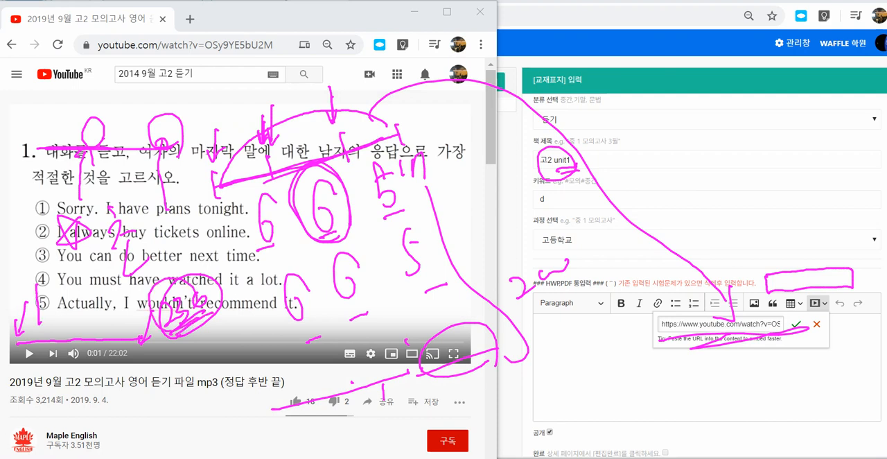
- Switch to the Hangul document 빈 문서 1 and set the start playback parameter to 1
{"action": "mouse_move", "coordinate": [231, 458]}
{"action": "left_click", "coordinate": [276, 415]}
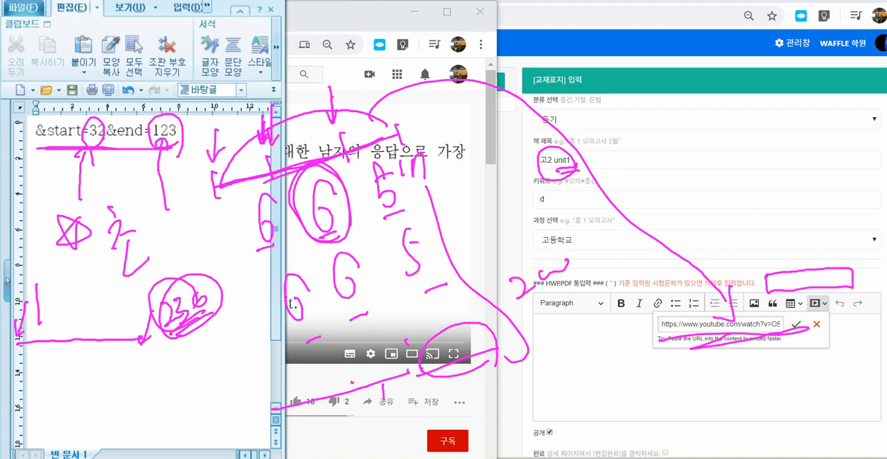
{"action": "key", "text": "Escape"}
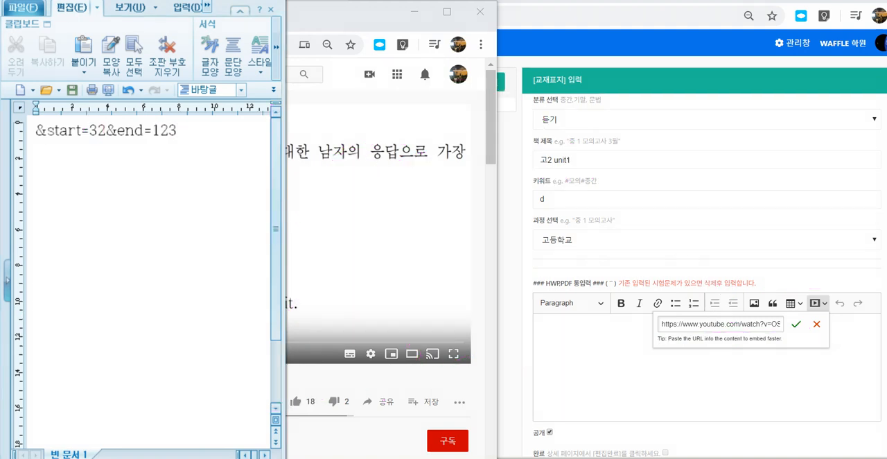
{"action": "left_click", "coordinate": [107, 131]}
{"action": "key", "text": "BackSpace"}
{"action": "key", "text": "BackSpace"}
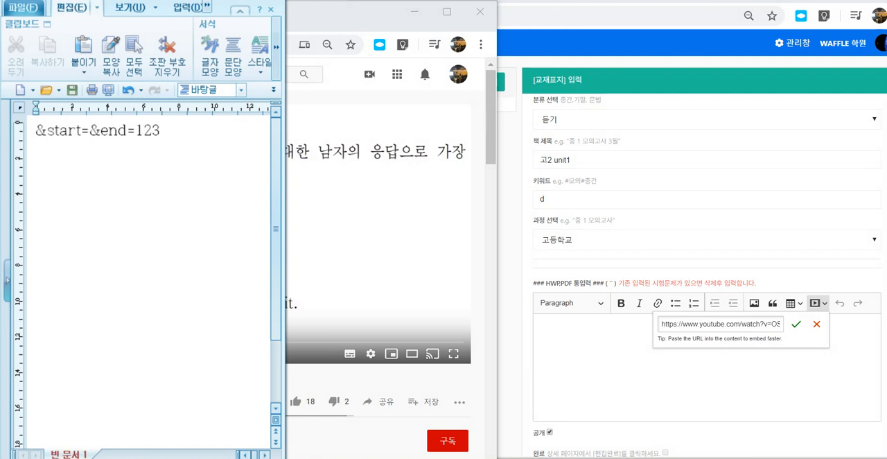
{"action": "type", "text": "1"}
- Set the end playback parameter to 230 and select the whole parameter line
{"action": "left_click", "coordinate": [169, 131]}
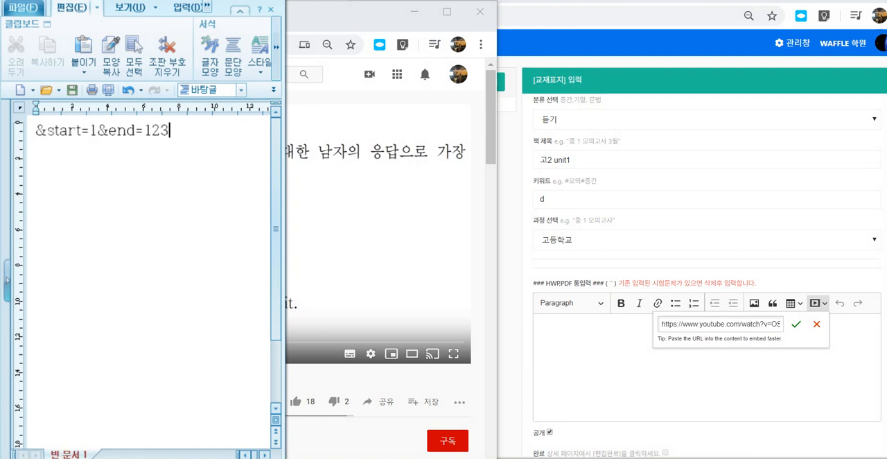
{"action": "key", "text": "BackSpace"}
{"action": "key", "text": "BackSpace"}
{"action": "key", "text": "BackSpace"}
{"action": "type", "text": "230"}
{"action": "key", "text": "ctrl+a"}
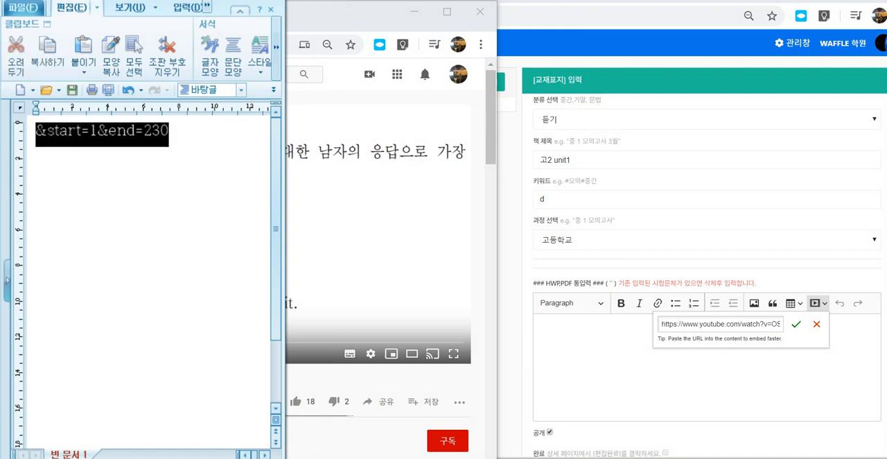
- Switch to the YouTube listening video, copy its web address, reload the page and pause playback
{"action": "key", "text": "alt+Tab"}
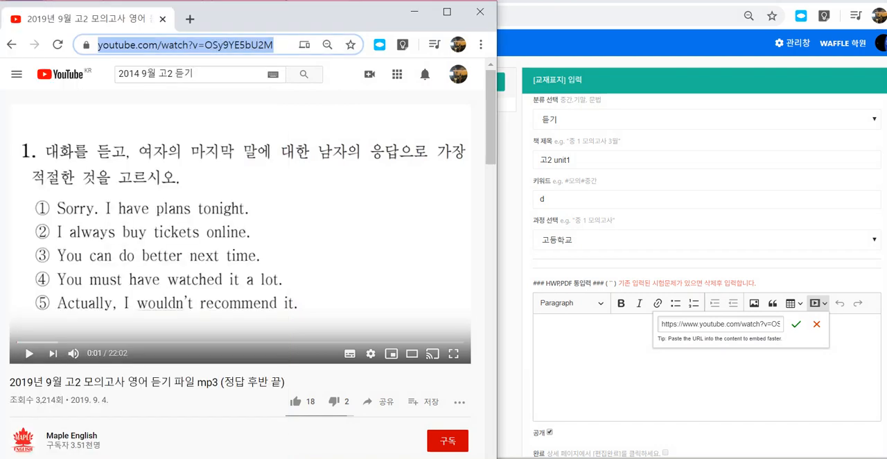
{"action": "left_click", "coordinate": [230, 44]}
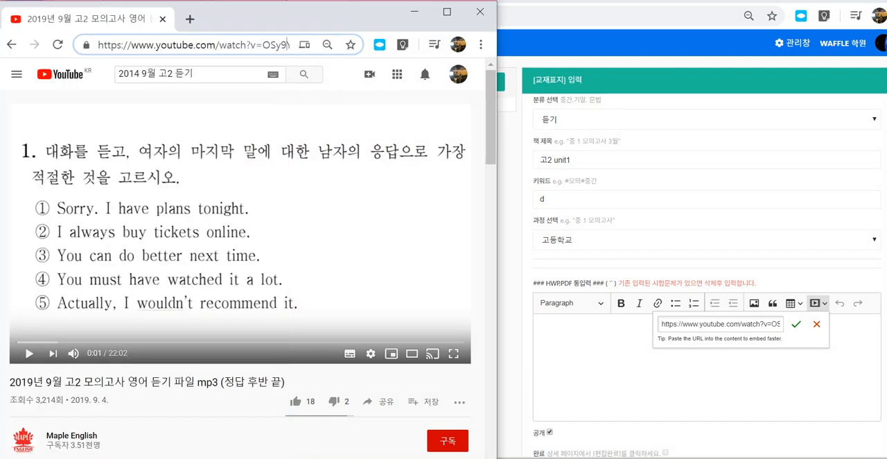
{"action": "left_click", "coordinate": [57, 44]}
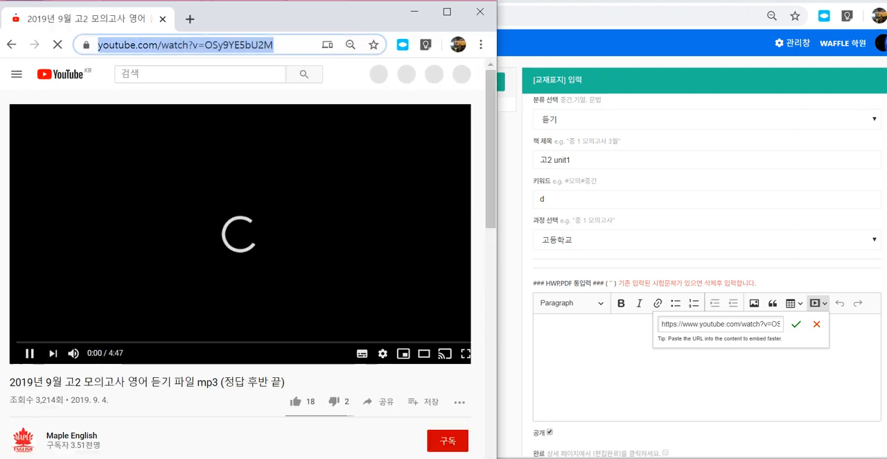
{"action": "left_click", "coordinate": [29, 354]}
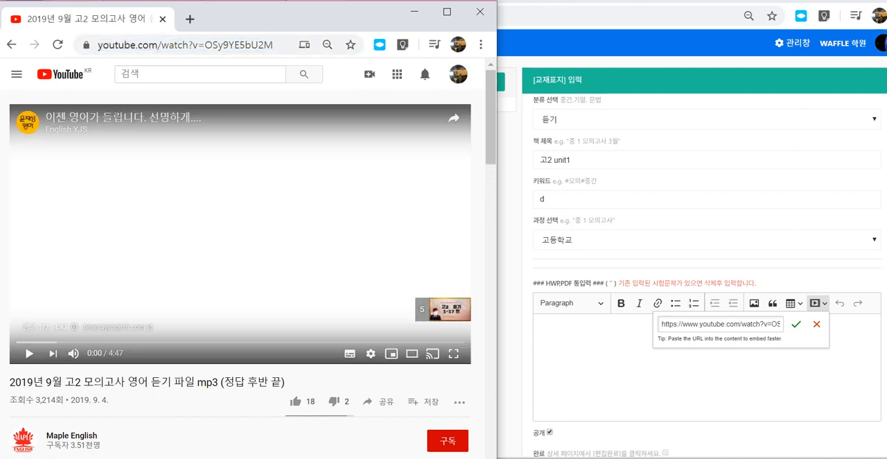
- Paste the video address in front of &start=1&end=230 in the Hangul document 빈 문서 1 and widen its window
{"action": "left_click", "coordinate": [122, 458]}
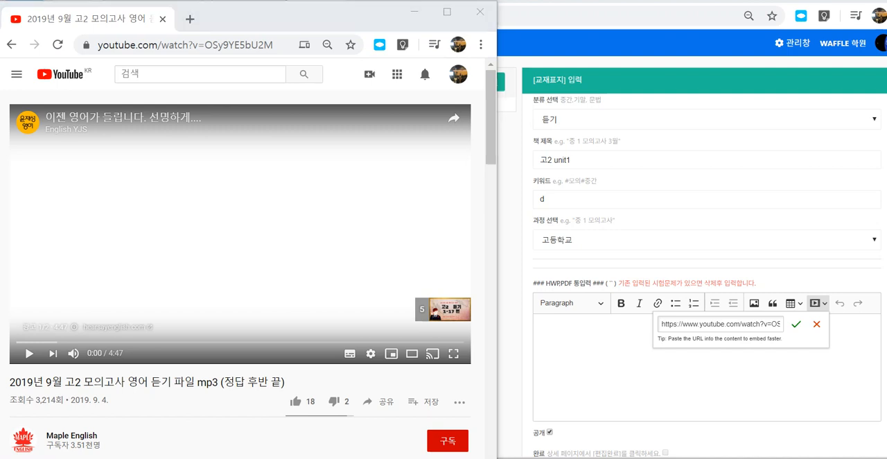
{"action": "mouse_move", "coordinate": [232, 458]}
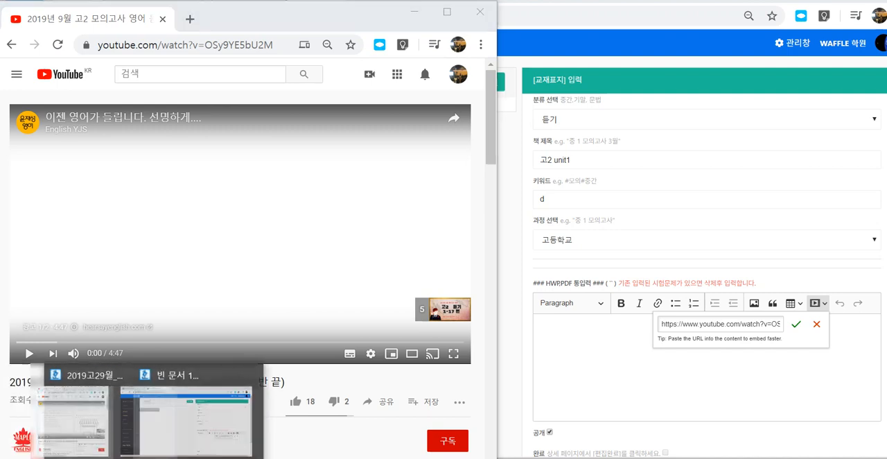
{"action": "left_click", "coordinate": [273, 417]}
{"action": "left_click", "coordinate": [61, 131]}
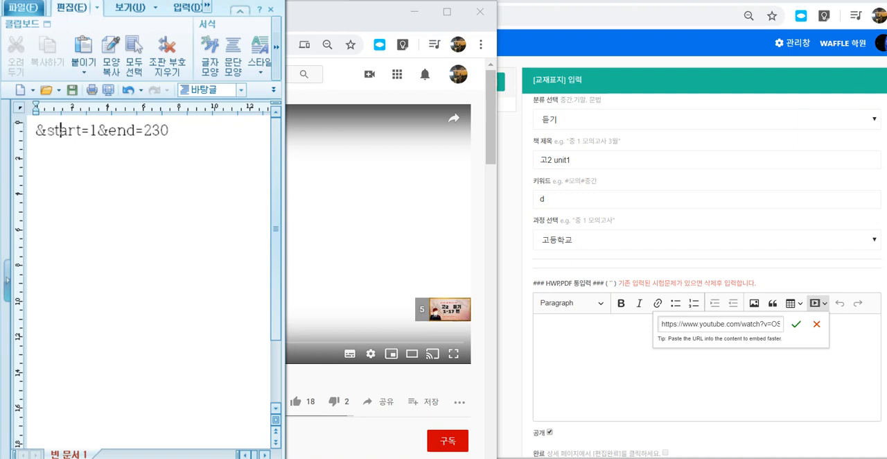
{"action": "left_click", "coordinate": [36, 131]}
{"action": "key", "text": "ctrl+v"}
{"action": "key", "text": "Return"}
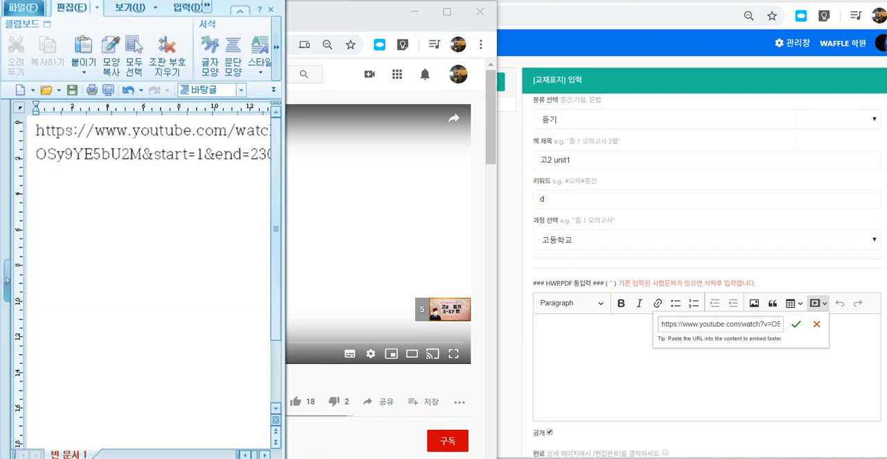
{"action": "left_click_drag", "start_coordinate": [285, 208], "coordinate": [477, 208]}
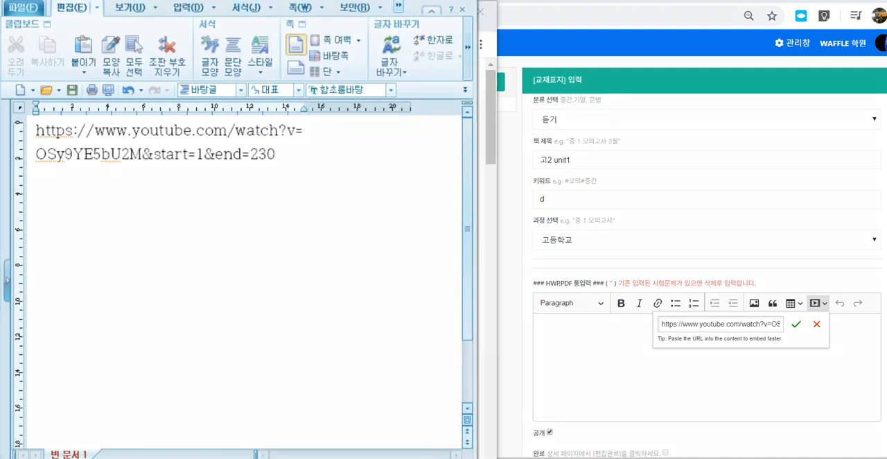
{"action": "left_click_drag", "start_coordinate": [36, 135], "coordinate": [280, 146]}
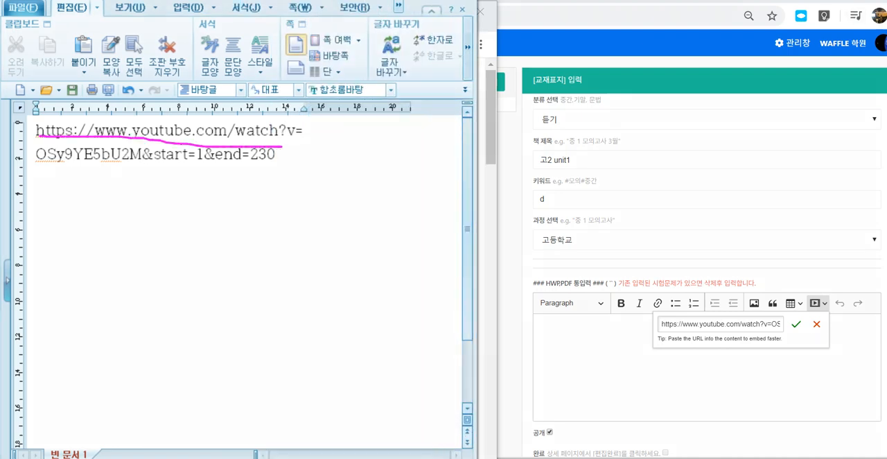
{"action": "mouse_move", "coordinate": [40, 160]}
{"action": "left_mouse_down"}
{"action": "mouse_move", "coordinate": [136, 166]}
{"action": "mouse_move", "coordinate": [127, 204]}
{"action": "mouse_move", "coordinate": [163, 181]}
{"action": "mouse_move", "coordinate": [170, 194]}
{"action": "left_mouse_up"}
{"action": "mouse_move", "coordinate": [194, 167]}
{"action": "left_mouse_down"}
{"action": "mouse_move", "coordinate": [273, 167]}
{"action": "mouse_move", "coordinate": [144, 164]}
{"action": "mouse_move", "coordinate": [247, 141]}
{"action": "mouse_move", "coordinate": [254, 177]}
{"action": "mouse_move", "coordinate": [704, 285]}
{"action": "mouse_move", "coordinate": [810, 281]}
{"action": "mouse_move", "coordinate": [757, 287]}
{"action": "left_mouse_up"}
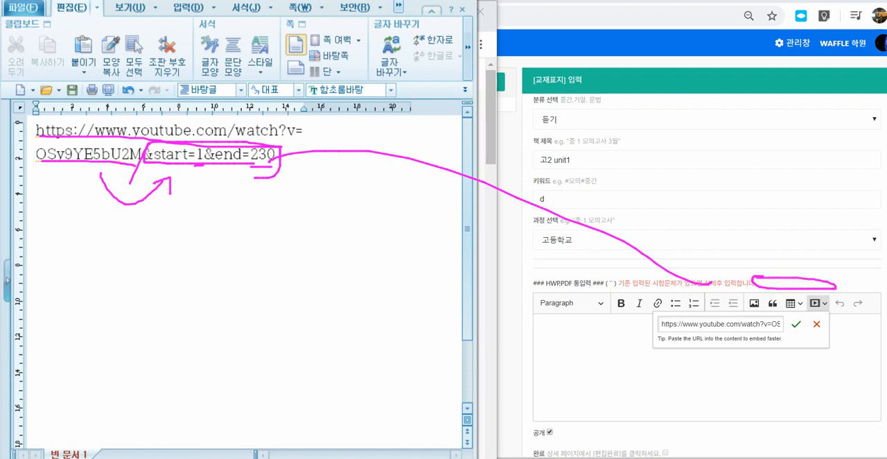
{"action": "key", "text": "Escape"}
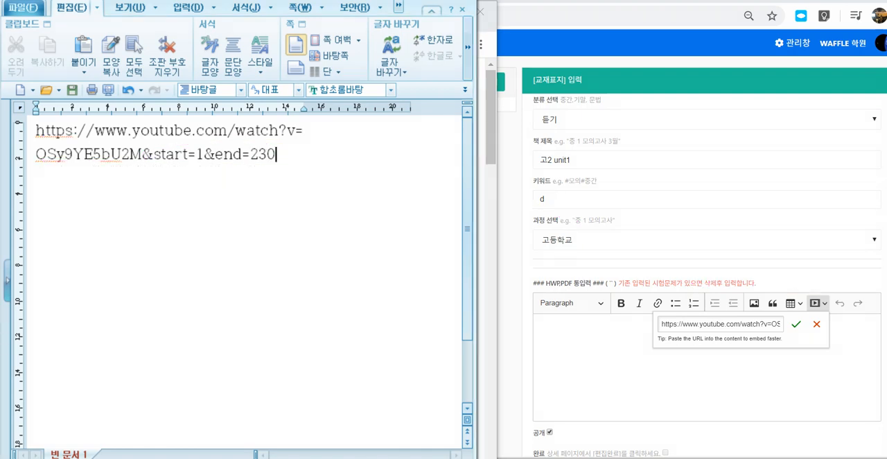
- Copy the full address ending in &start=1&end=230 and embed it as media in the GoodMorningVoca content editor, replacing the pending URL
{"action": "mouse_move", "coordinate": [276, 154]}
{"action": "left_mouse_down"}
{"action": "mouse_move", "coordinate": [183, 156]}
{"action": "mouse_move", "coordinate": [35, 132]}
{"action": "left_mouse_up"}
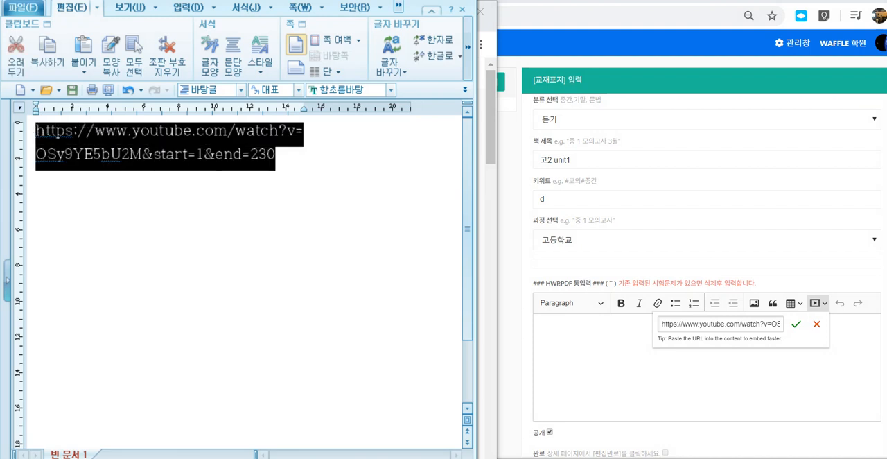
{"action": "left_click", "coordinate": [817, 324]}
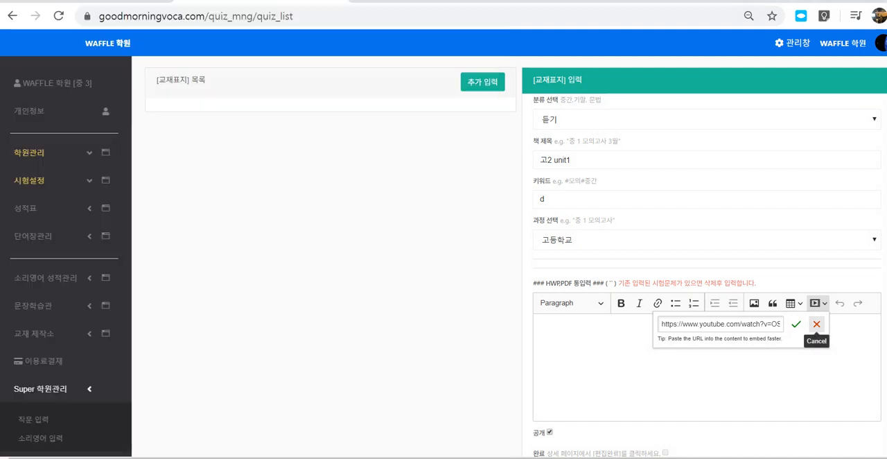
{"action": "left_click", "coordinate": [817, 303]}
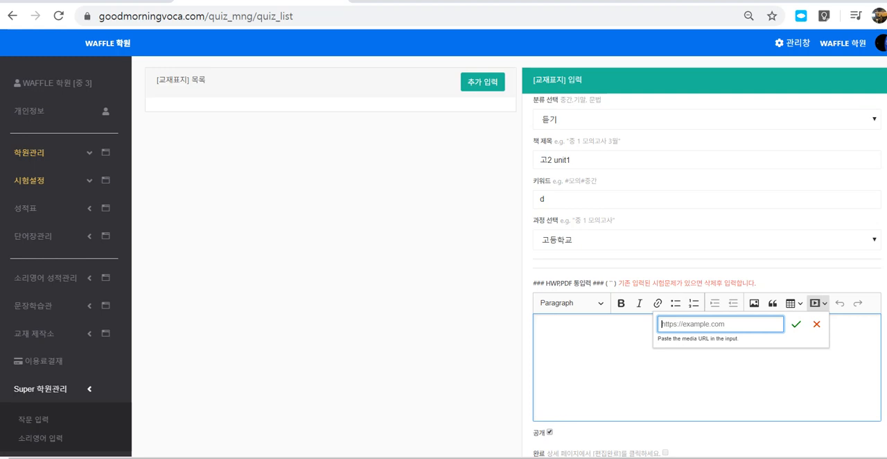
{"action": "key", "text": "ctrl+v"}
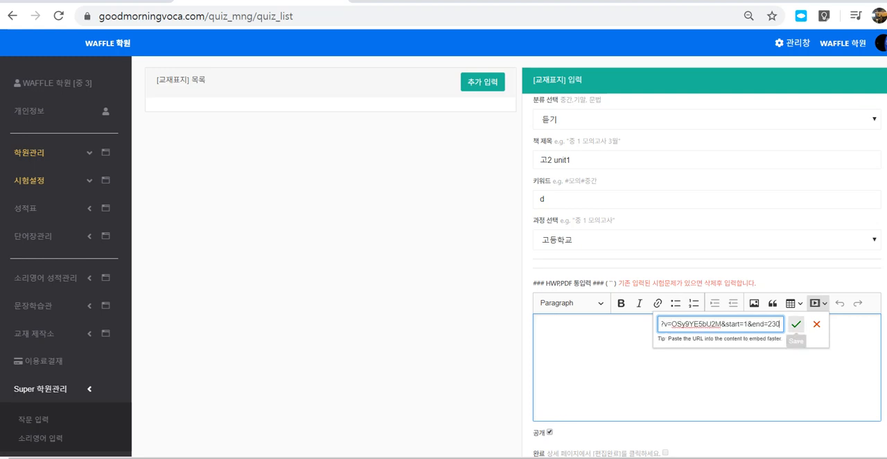
{"action": "left_click", "coordinate": [795, 323]}
{"action": "scroll", "coordinate": [702, 368], "scroll_direction": "down", "scroll_amount": 2}
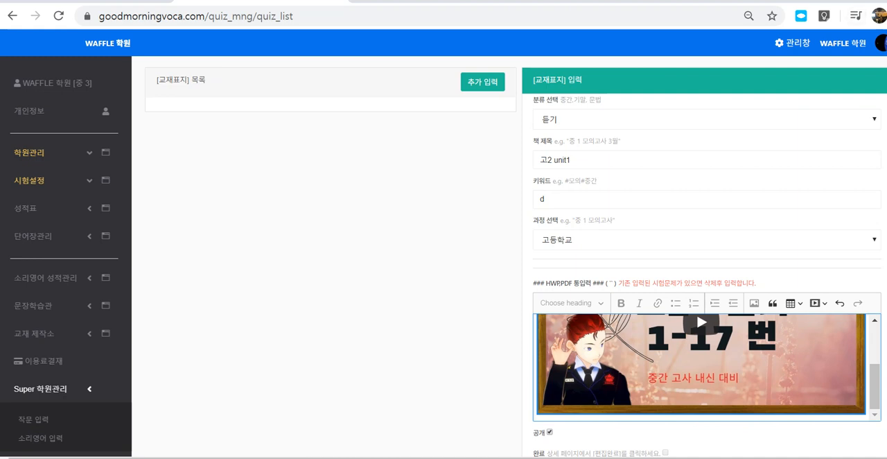
{"action": "key", "text": "ctrl+2"}
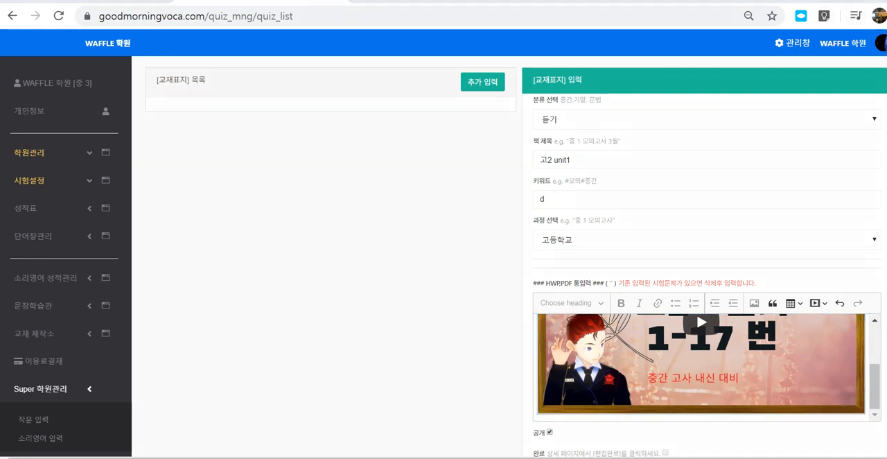
{"action": "mouse_move", "coordinate": [721, 377]}
{"action": "left_mouse_down"}
{"action": "mouse_move", "coordinate": [644, 388]}
{"action": "mouse_move", "coordinate": [742, 345]}
{"action": "mouse_move", "coordinate": [721, 379]}
{"action": "left_mouse_up"}
{"action": "mouse_move", "coordinate": [562, 335]}
{"action": "left_mouse_down"}
{"action": "mouse_move", "coordinate": [564, 358]}
{"action": "mouse_move", "coordinate": [601, 336]}
{"action": "left_mouse_up"}
{"action": "mouse_move", "coordinate": [612, 326]}
{"action": "left_mouse_down"}
{"action": "mouse_move", "coordinate": [615, 343]}
{"action": "mouse_move", "coordinate": [632, 334]}
{"action": "left_mouse_up"}
{"action": "mouse_move", "coordinate": [633, 317]}
{"action": "left_mouse_down"}
{"action": "mouse_move", "coordinate": [643, 314]}
{"action": "mouse_move", "coordinate": [634, 339]}
{"action": "left_mouse_up"}
{"action": "mouse_move", "coordinate": [651, 318]}
{"action": "left_mouse_down"}
{"action": "mouse_move", "coordinate": [653, 336]}
{"action": "mouse_move", "coordinate": [665, 330]}
{"action": "left_mouse_up"}
{"action": "left_click_drag", "start_coordinate": [561, 381], "coordinate": [623, 343]}
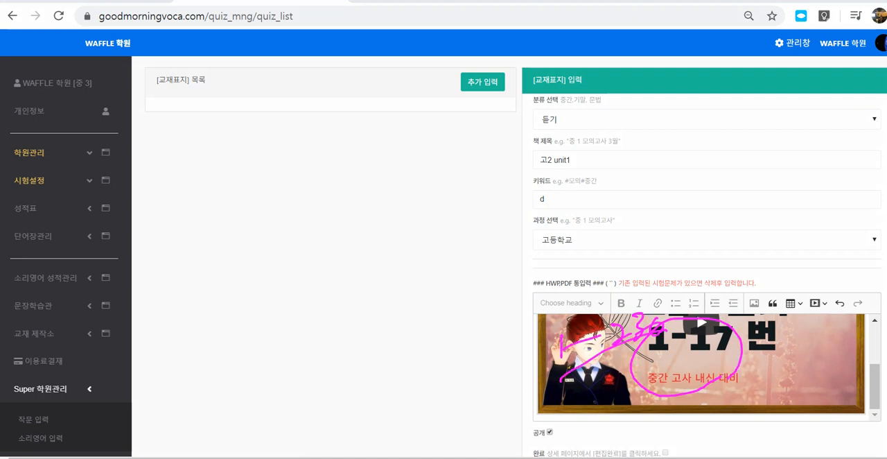
{"action": "mouse_move", "coordinate": [765, 378]}
{"action": "left_mouse_down"}
{"action": "mouse_move", "coordinate": [582, 378]}
{"action": "mouse_move", "coordinate": [776, 360]}
{"action": "left_mouse_up"}
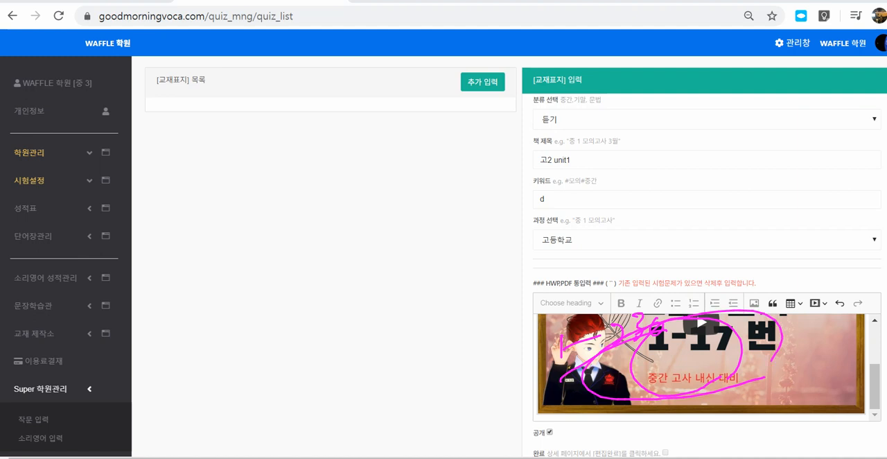
{"action": "left_click_drag", "start_coordinate": [738, 396], "coordinate": [721, 420]}
{"action": "left_click_drag", "start_coordinate": [718, 407], "coordinate": [732, 416]}
{"action": "key", "text": "Escape"}
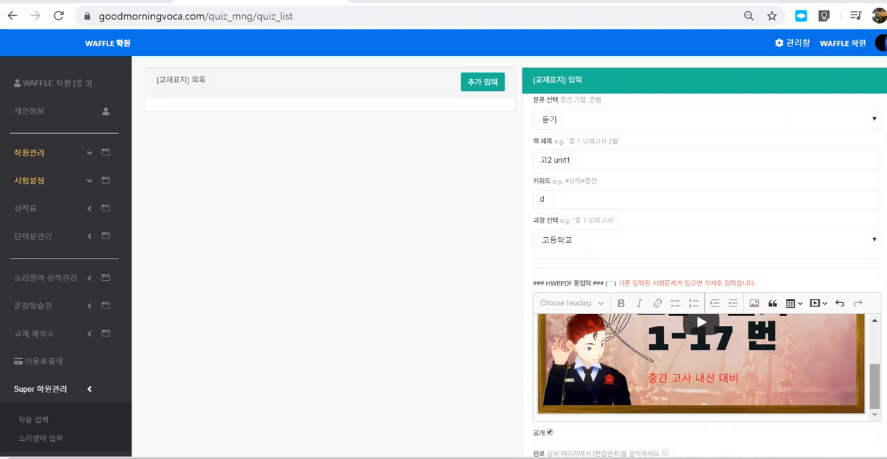
- Add an empty paragraph below the embedded video and switch to the Hangul exam document 2019고29월_영어_문항지
{"action": "left_click", "coordinate": [875, 388]}
{"action": "key", "text": "Return"}
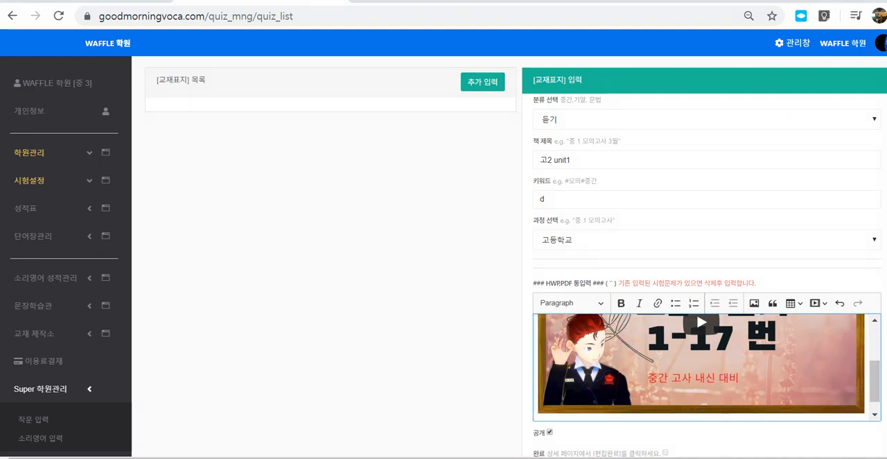
{"action": "left_click", "coordinate": [230, 458]}
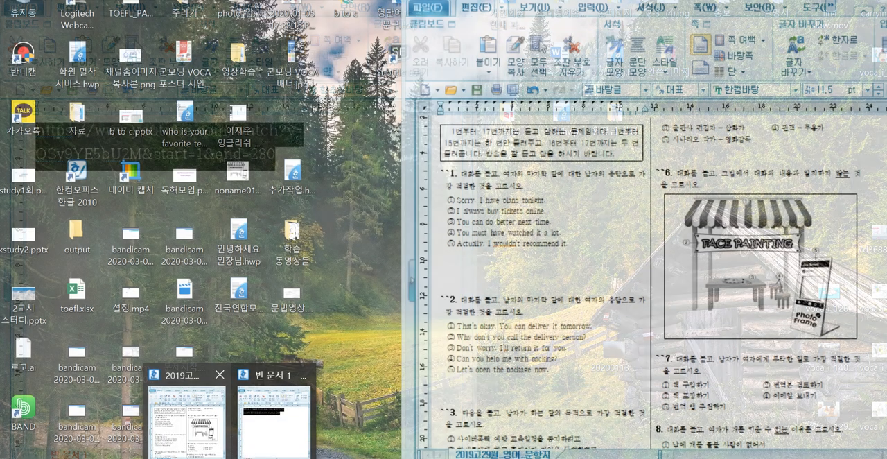
{"action": "left_click", "coordinate": [184, 423]}
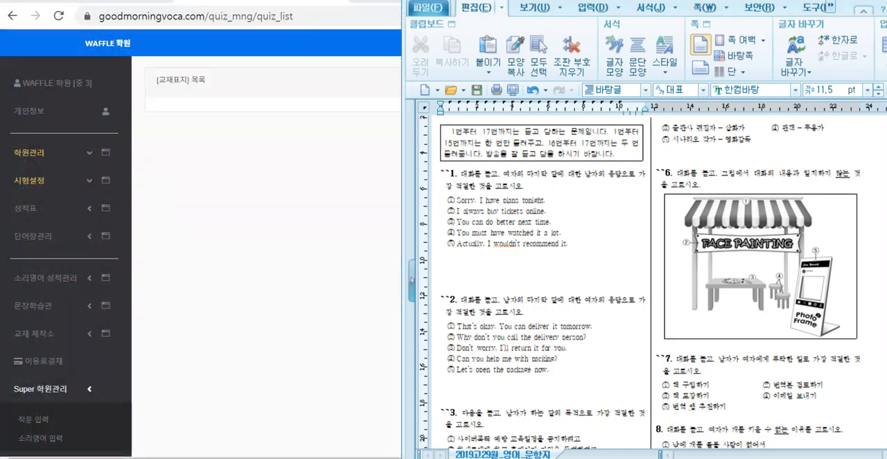
- Highlight the `` markers in front of questions 2 and 1 in the exam document
{"action": "left_click", "coordinate": [528, 312]}
{"action": "left_click_drag", "start_coordinate": [441, 301], "coordinate": [450, 301]}
{"action": "left_click_drag", "start_coordinate": [441, 176], "coordinate": [455, 175]}
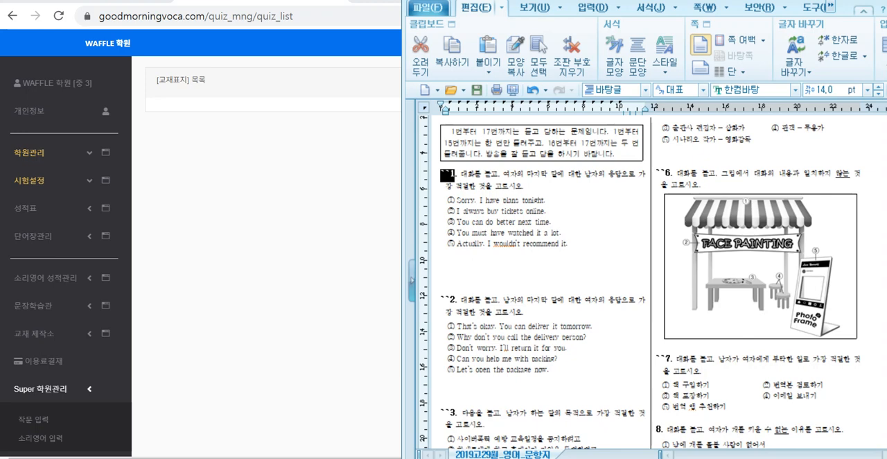
{"action": "mouse_move", "coordinate": [455, 266]}
{"action": "left_mouse_down"}
{"action": "mouse_move", "coordinate": [629, 248]}
{"action": "mouse_move", "coordinate": [560, 171]}
{"action": "mouse_move", "coordinate": [583, 251]}
{"action": "left_mouse_up"}
{"action": "mouse_move", "coordinate": [600, 357]}
{"action": "left_mouse_down"}
{"action": "mouse_move", "coordinate": [559, 373]}
{"action": "mouse_move", "coordinate": [592, 342]}
{"action": "left_mouse_up"}
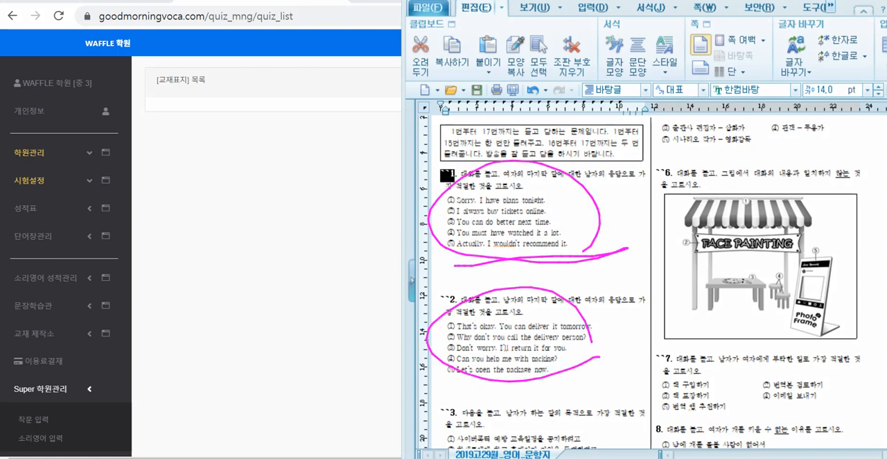
{"action": "mouse_move", "coordinate": [782, 338]}
{"action": "left_mouse_down"}
{"action": "mouse_move", "coordinate": [832, 240]}
{"action": "mouse_move", "coordinate": [823, 271]}
{"action": "left_mouse_up"}
{"action": "mouse_move", "coordinate": [775, 434]}
{"action": "left_mouse_down"}
{"action": "mouse_move", "coordinate": [818, 334]}
{"action": "mouse_move", "coordinate": [782, 432]}
{"action": "left_mouse_up"}
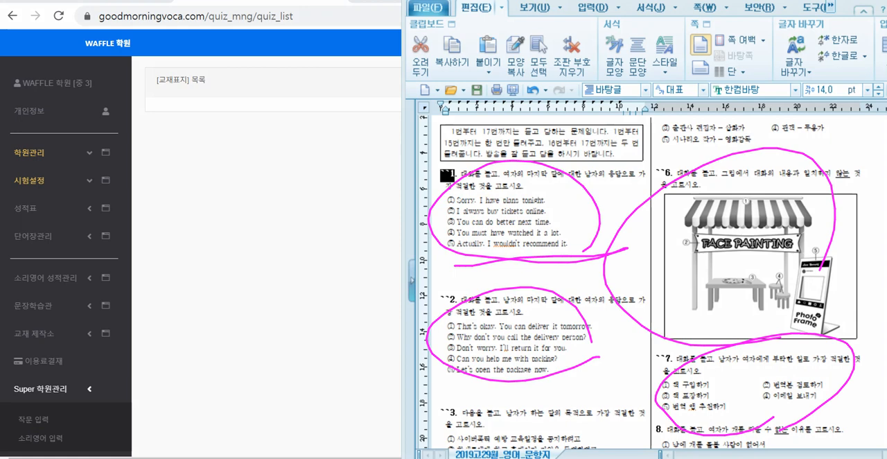
{"action": "mouse_move", "coordinate": [447, 172]}
{"action": "left_mouse_down"}
{"action": "mouse_move", "coordinate": [450, 301]}
{"action": "mouse_move", "coordinate": [561, 292]}
{"action": "mouse_move", "coordinate": [650, 249]}
{"action": "left_mouse_up"}
{"action": "mouse_move", "coordinate": [455, 292]}
{"action": "left_mouse_down"}
{"action": "mouse_move", "coordinate": [445, 353]}
{"action": "mouse_move", "coordinate": [463, 405]}
{"action": "mouse_move", "coordinate": [538, 385]}
{"action": "left_mouse_up"}
{"action": "mouse_move", "coordinate": [489, 294]}
{"action": "left_mouse_down"}
{"action": "mouse_move", "coordinate": [481, 393]}
{"action": "mouse_move", "coordinate": [558, 358]}
{"action": "left_mouse_up"}
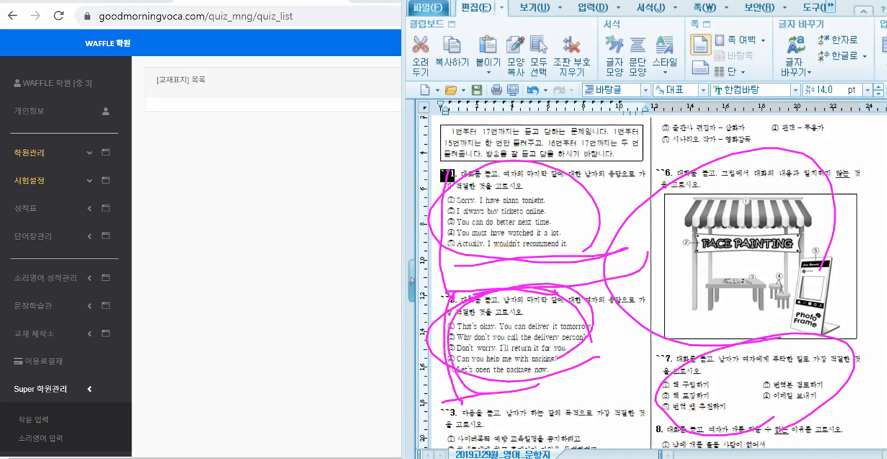
{"action": "key", "text": "Escape"}
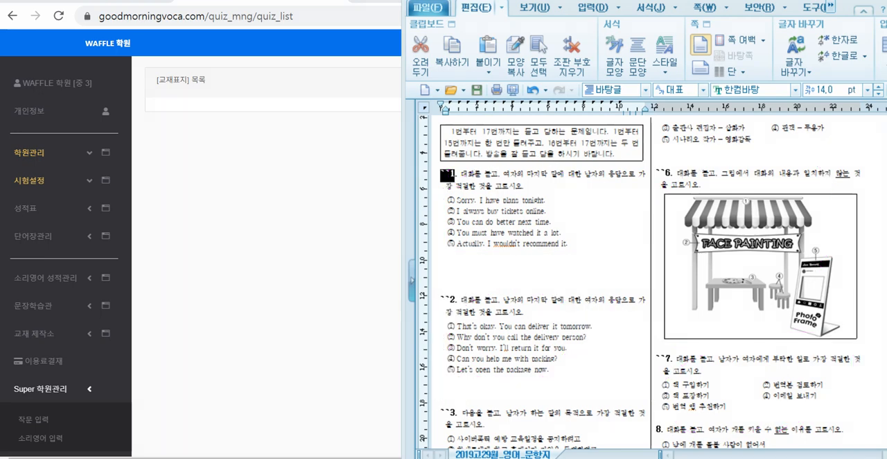
- Copy questions 1 through 7, including the question 6 picture, from the exam document 2019고29월_영어_문항지
{"action": "left_click", "coordinate": [582, 244]}
{"action": "scroll", "coordinate": [582, 244], "scroll_direction": "down", "scroll_amount": 3}
{"action": "left_click_drag", "start_coordinate": [664, 248], "coordinate": [573, 246]}
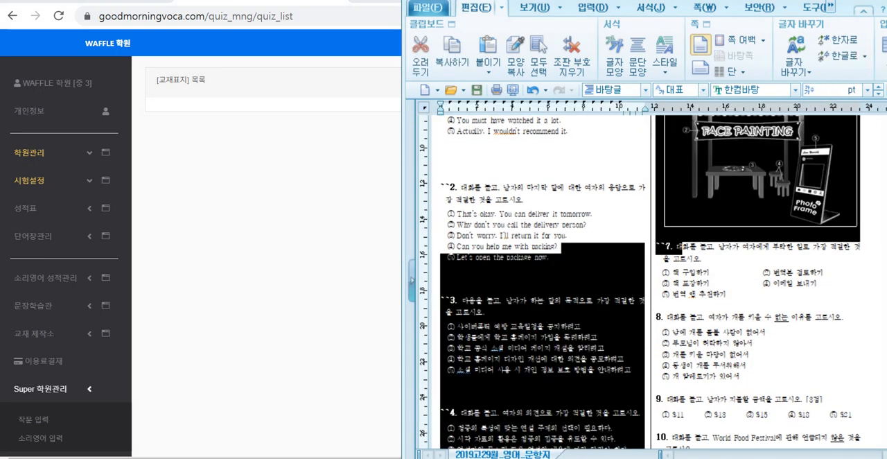
{"action": "left_click", "coordinate": [572, 247]}
{"action": "left_click_drag", "start_coordinate": [728, 295], "coordinate": [442, 211]}
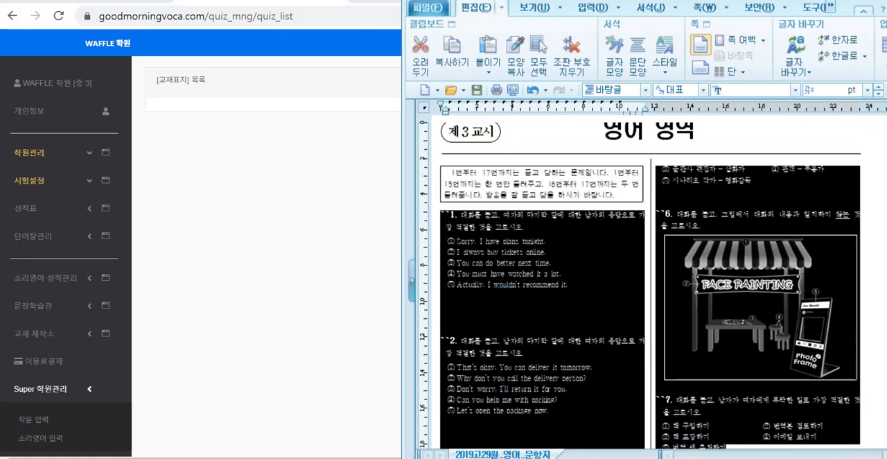
{"action": "right_click", "coordinate": [530, 246]}
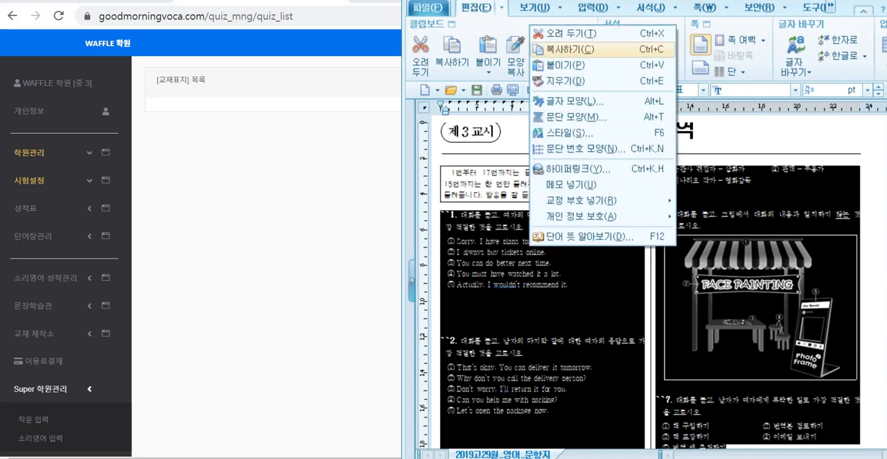
{"action": "left_click", "coordinate": [570, 50]}
- Switch to the GoodMorningVoca form, paste the exam questions below the embedded video in the content editor and save the textbook
{"action": "key", "text": "alt+Tab"}
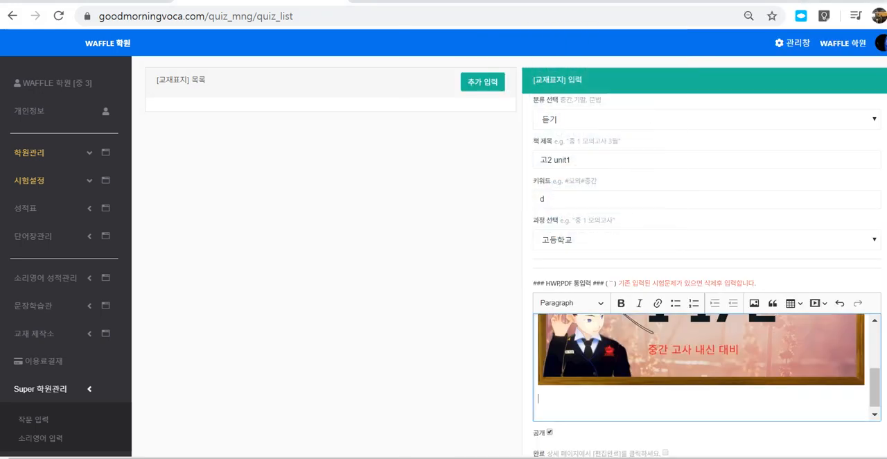
{"action": "key", "text": "ctrl+v"}
{"action": "scroll", "coordinate": [705, 257], "scroll_direction": "down", "scroll_amount": 2}
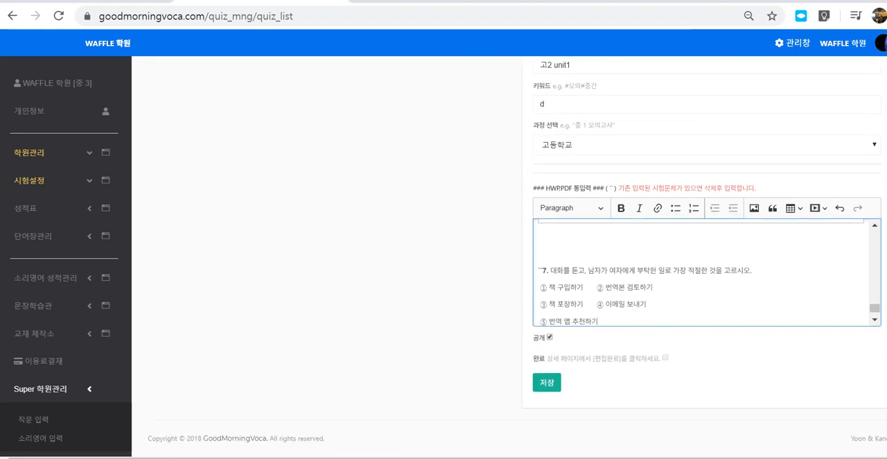
{"action": "left_click", "coordinate": [550, 337]}
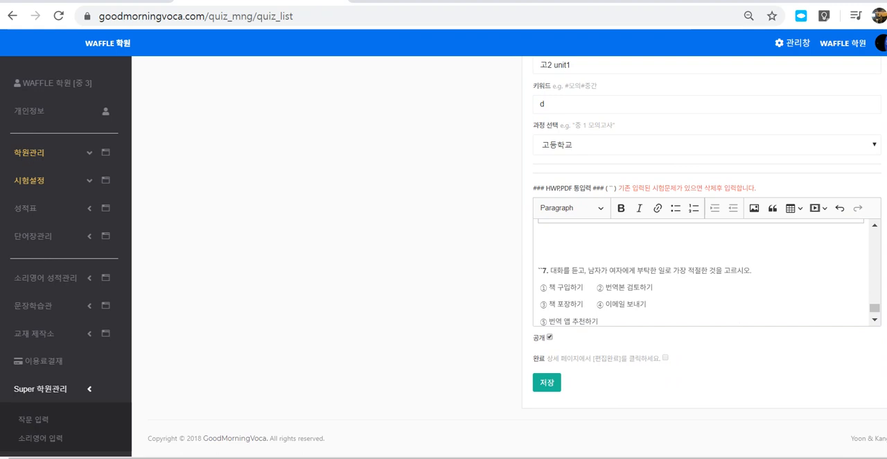
{"action": "left_click", "coordinate": [547, 382]}
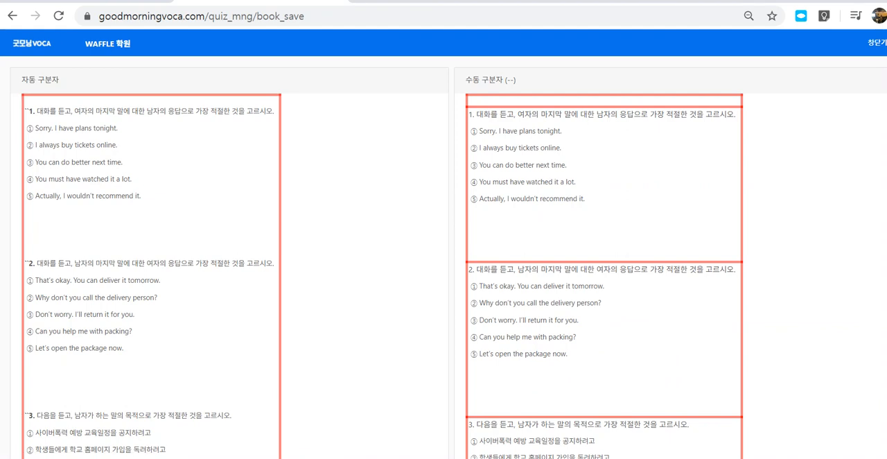
- Compare the automatic and manual separator previews, including question 6's picture, and save the content in the manual separator form
{"action": "mouse_move", "coordinate": [198, 320]}
{"action": "left_mouse_down"}
{"action": "mouse_move", "coordinate": [166, 89]}
{"action": "mouse_move", "coordinate": [211, 348]}
{"action": "left_mouse_up"}
{"action": "mouse_move", "coordinate": [593, 240]}
{"action": "left_mouse_down"}
{"action": "mouse_move", "coordinate": [443, 204]}
{"action": "mouse_move", "coordinate": [667, 153]}
{"action": "mouse_move", "coordinate": [610, 250]}
{"action": "left_mouse_up"}
{"action": "mouse_move", "coordinate": [593, 373]}
{"action": "left_mouse_down"}
{"action": "mouse_move", "coordinate": [569, 392]}
{"action": "mouse_move", "coordinate": [646, 297]}
{"action": "mouse_move", "coordinate": [638, 377]}
{"action": "left_mouse_up"}
{"action": "mouse_move", "coordinate": [578, 70]}
{"action": "left_mouse_down"}
{"action": "mouse_move", "coordinate": [539, 58]}
{"action": "mouse_move", "coordinate": [575, 114]}
{"action": "left_mouse_up"}
{"action": "scroll", "coordinate": [443, 256], "scroll_direction": "down", "scroll_amount": 10}
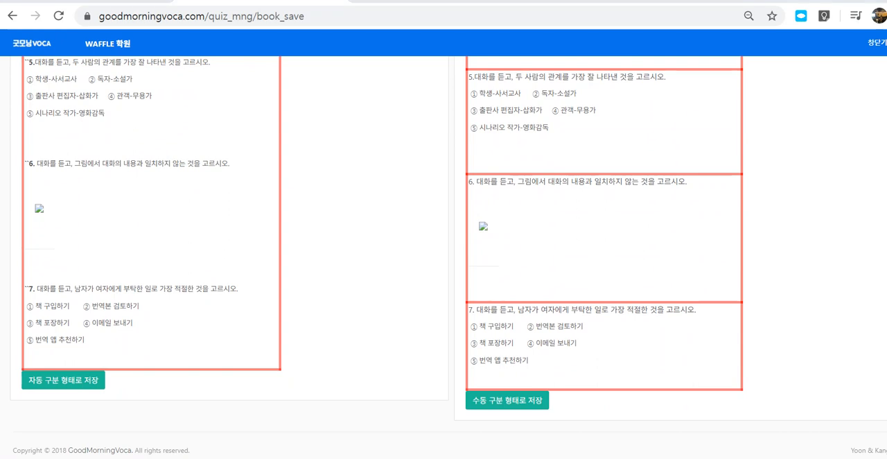
{"action": "mouse_move", "coordinate": [509, 238]}
{"action": "left_mouse_down"}
{"action": "mouse_move", "coordinate": [494, 259]}
{"action": "mouse_move", "coordinate": [503, 215]}
{"action": "left_mouse_up"}
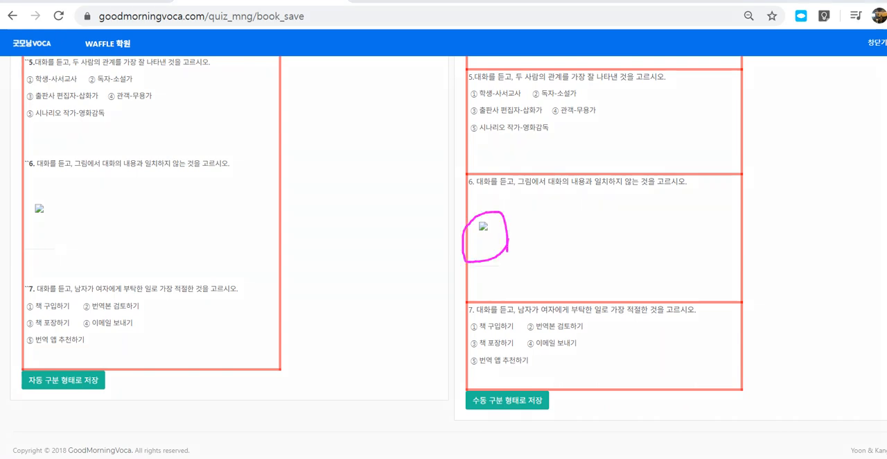
{"action": "left_click", "coordinate": [507, 400]}
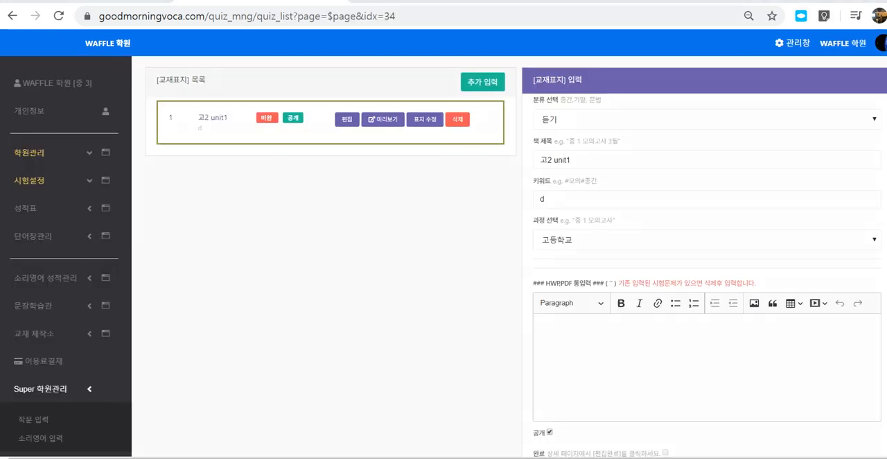
{"action": "mouse_move", "coordinate": [469, 141]}
{"action": "left_mouse_down"}
{"action": "mouse_move", "coordinate": [193, 173]}
{"action": "mouse_move", "coordinate": [437, 75]}
{"action": "mouse_move", "coordinate": [454, 168]}
{"action": "left_mouse_up"}
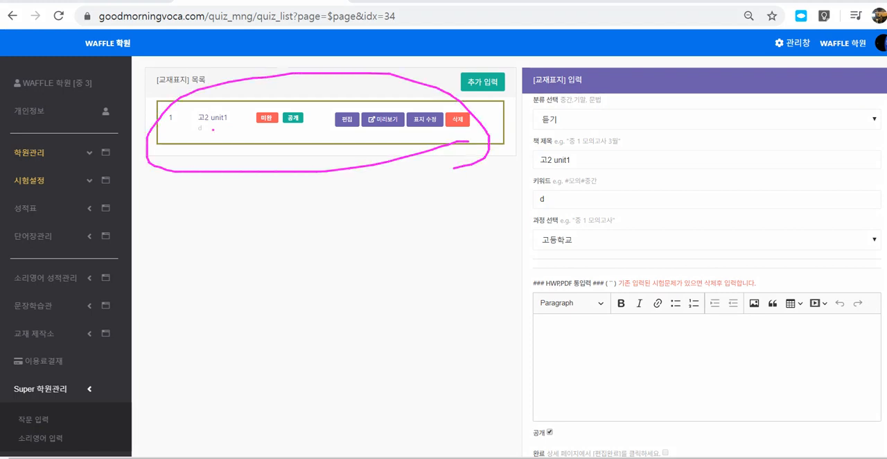
{"action": "mouse_move", "coordinate": [213, 129]}
{"action": "left_mouse_down"}
{"action": "mouse_move", "coordinate": [223, 130]}
{"action": "mouse_move", "coordinate": [214, 178]}
{"action": "left_mouse_up"}
{"action": "mouse_move", "coordinate": [360, 133]}
{"action": "left_mouse_down"}
{"action": "mouse_move", "coordinate": [216, 94]}
{"action": "mouse_move", "coordinate": [209, 101]}
{"action": "left_mouse_up"}
{"action": "left_click_drag", "start_coordinate": [193, 115], "coordinate": [223, 130]}
{"action": "left_click_drag", "start_coordinate": [208, 99], "coordinate": [228, 131]}
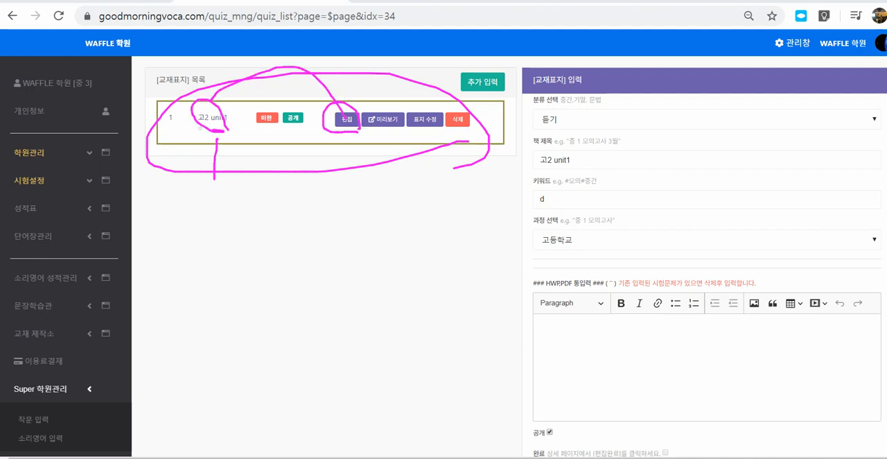
{"action": "key", "text": "Escape"}
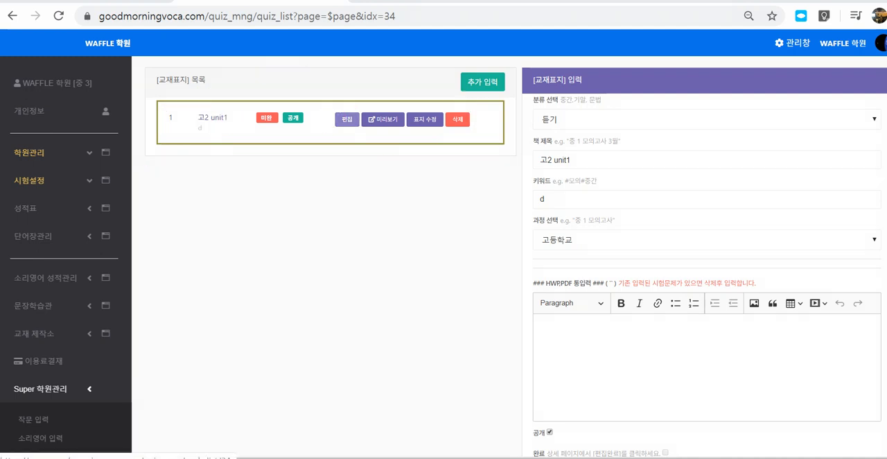
- Open the 고2 unit1 textbook for editing, change the video item's type to 지문 및 안내문 and save it
{"action": "left_click", "coordinate": [347, 119]}
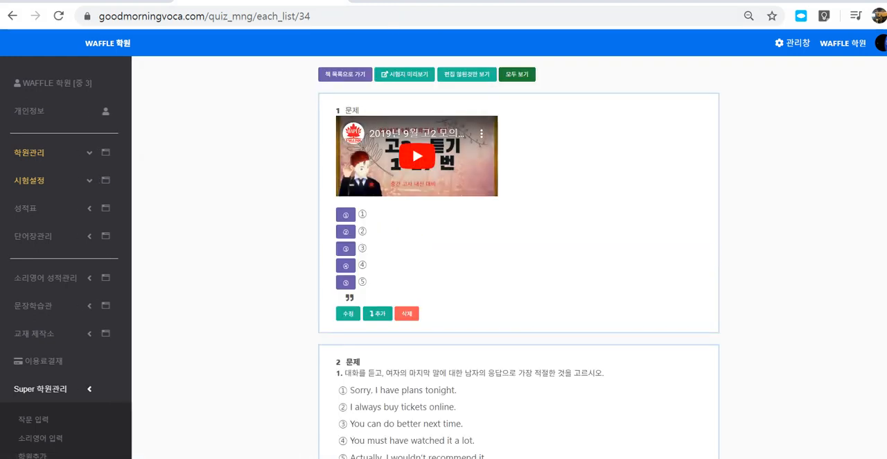
{"action": "left_click", "coordinate": [348, 313]}
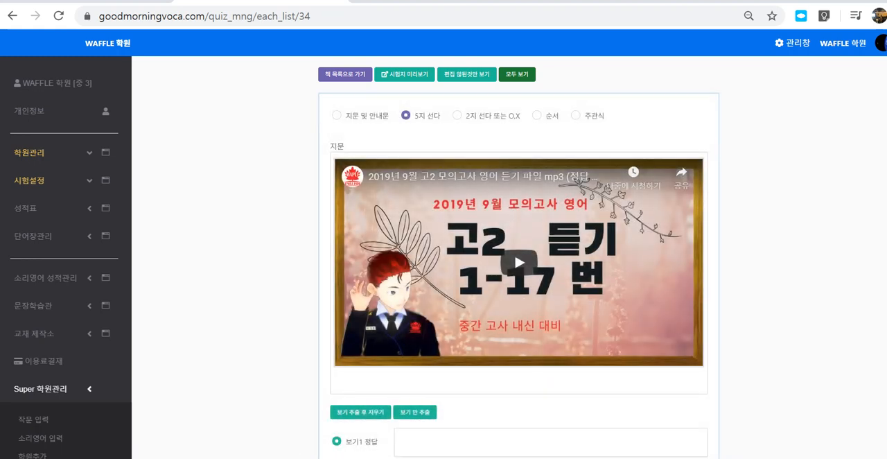
{"action": "scroll", "coordinate": [519, 256], "scroll_direction": "down", "scroll_amount": 4}
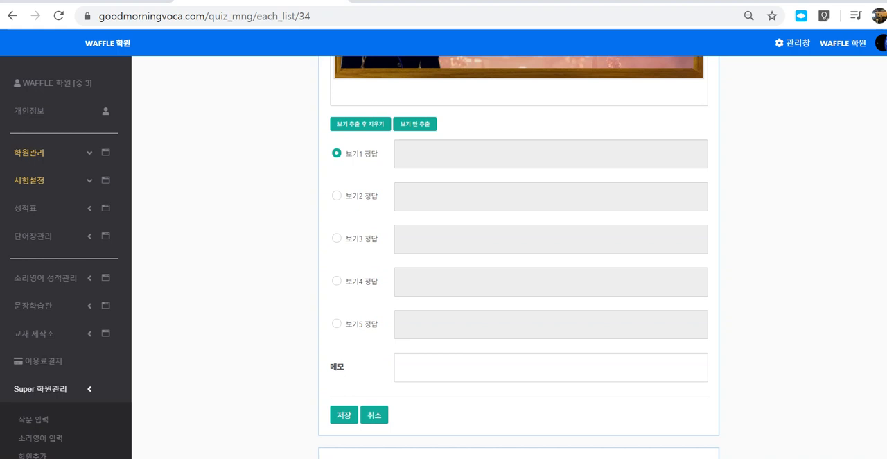
{"action": "left_click", "coordinate": [344, 415]}
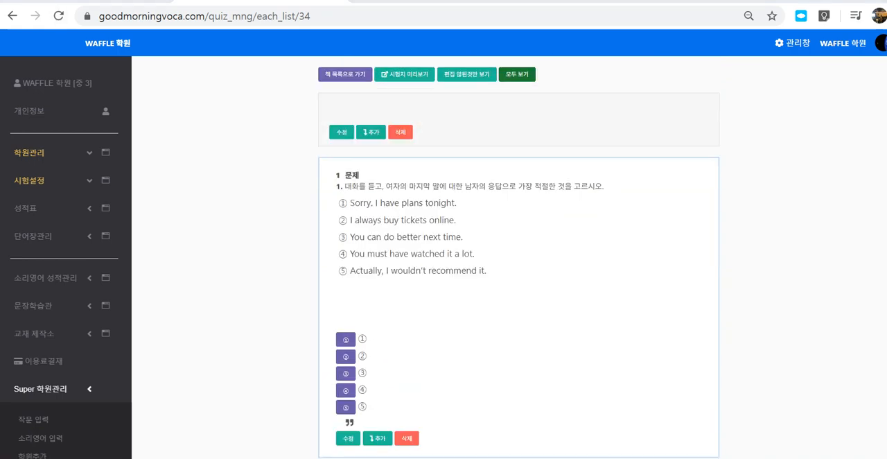
- Look through the separated questions 1 to 7, checking their wording, answer choices and the question 6 picture
{"action": "scroll", "coordinate": [519, 257], "scroll_direction": "down", "scroll_amount": 2}
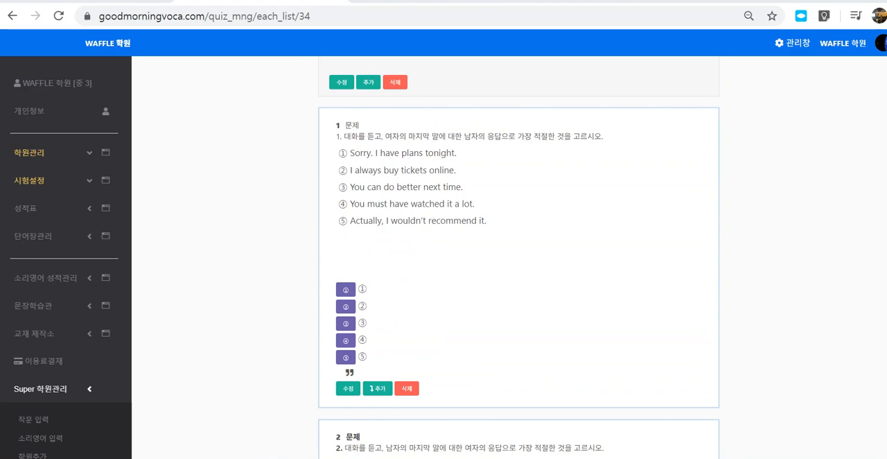
{"action": "scroll", "coordinate": [518, 257], "scroll_direction": "down", "scroll_amount": 17}
{"action": "scroll", "coordinate": [518, 257], "scroll_direction": "down", "scroll_amount": 4}
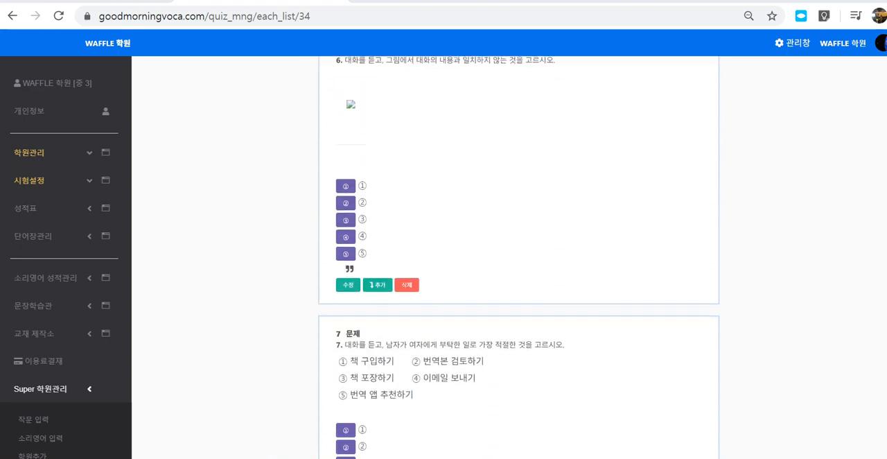
{"action": "scroll", "coordinate": [519, 256], "scroll_direction": "up", "scroll_amount": 18}
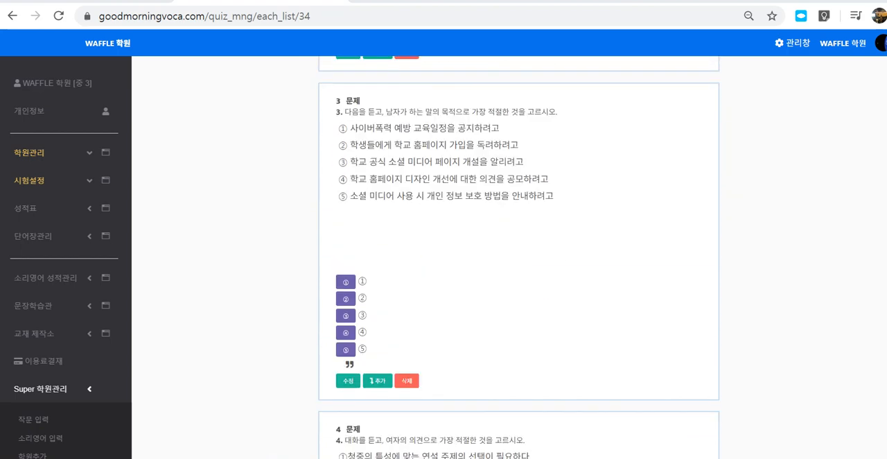
{"action": "scroll", "coordinate": [519, 257], "scroll_direction": "up", "scroll_amount": 4}
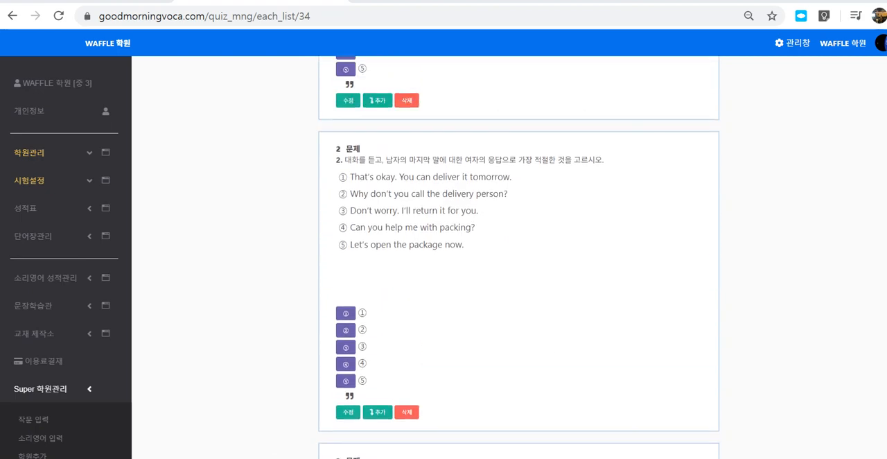
{"action": "scroll", "coordinate": [518, 256], "scroll_direction": "up", "scroll_amount": 7}
{"action": "scroll", "coordinate": [518, 256], "scroll_direction": "down", "scroll_amount": 3}
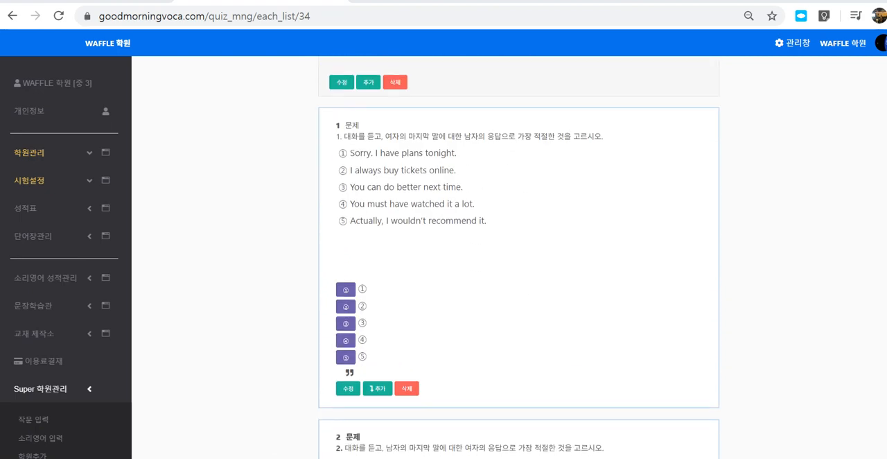
{"action": "scroll", "coordinate": [518, 256], "scroll_direction": "down", "scroll_amount": 4}
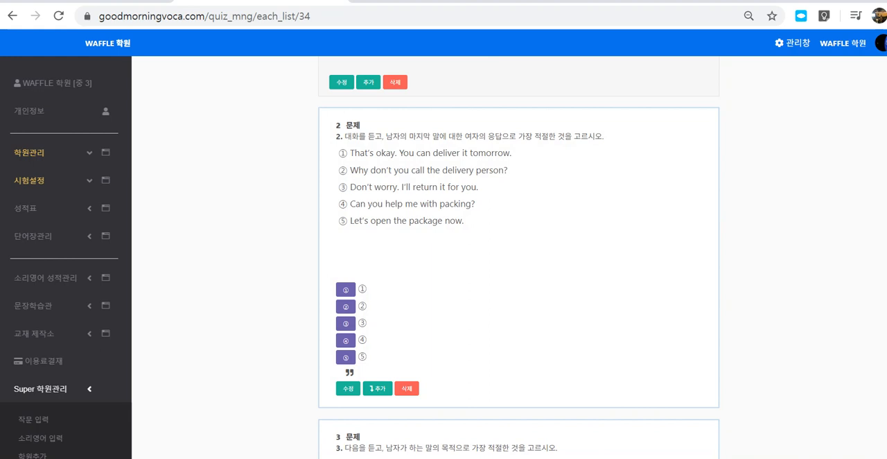
- In question 1, extract the choices out of the passage into the answer fields, mark choice 3 as correct and save
{"action": "left_click", "coordinate": [372, 388]}
{"action": "scroll", "coordinate": [360, 308], "scroll_direction": "down", "scroll_amount": 1}
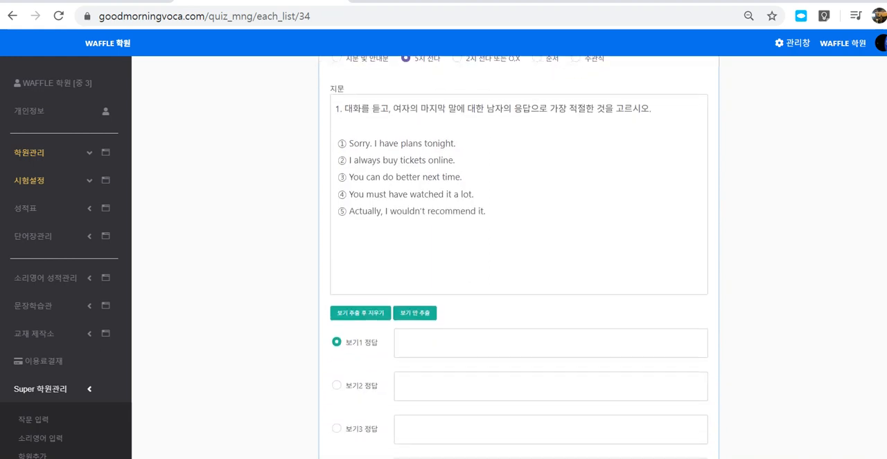
{"action": "left_click", "coordinate": [361, 307]}
{"action": "left_click", "coordinate": [337, 291]}
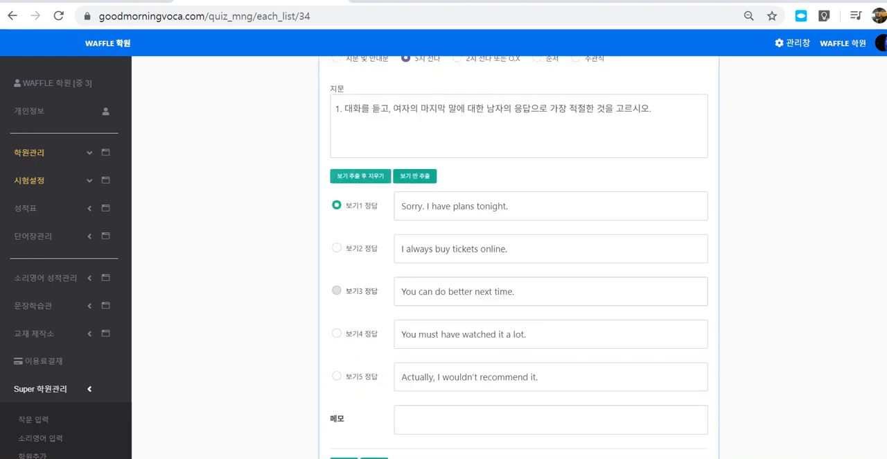
{"action": "scroll", "coordinate": [337, 290], "scroll_direction": "down", "scroll_amount": 1}
{"action": "left_click", "coordinate": [343, 319]}
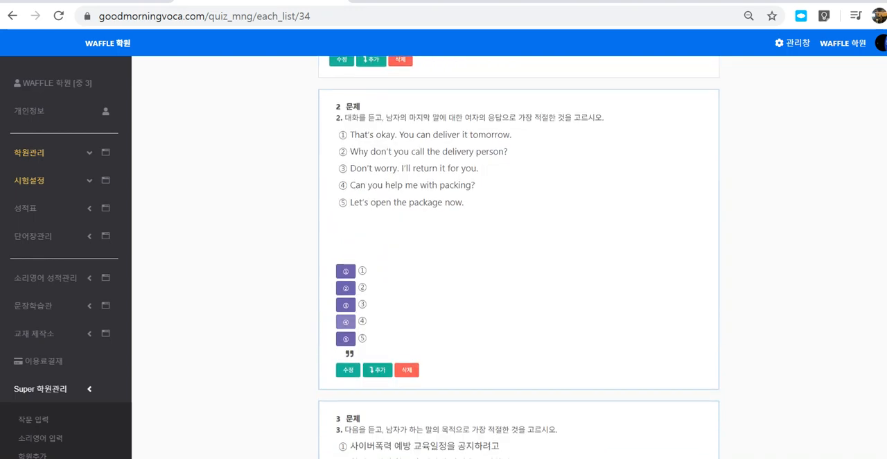
- In question 2, extract the choices out of the passage into the answer fields, mark choice 3 as correct and save
{"action": "scroll", "coordinate": [344, 320], "scroll_direction": "down", "scroll_amount": 2}
{"action": "scroll", "coordinate": [344, 325], "scroll_direction": "up", "scroll_amount": 3}
{"action": "scroll", "coordinate": [346, 339], "scroll_direction": "down", "scroll_amount": 1}
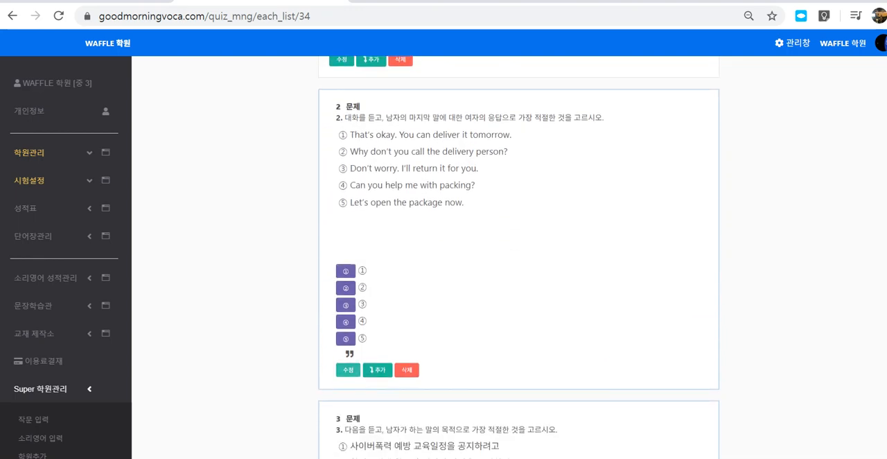
{"action": "left_click", "coordinate": [348, 370]}
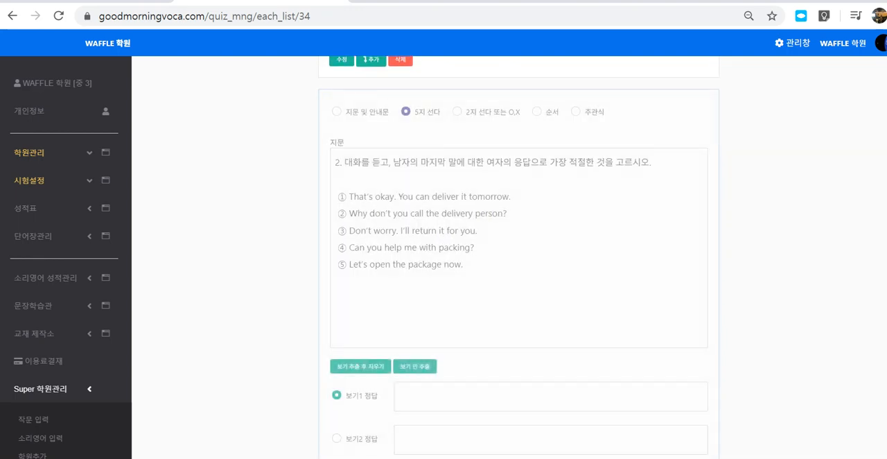
{"action": "left_click", "coordinate": [351, 368]}
{"action": "scroll", "coordinate": [351, 368], "scroll_direction": "down", "scroll_amount": 1}
{"action": "scroll", "coordinate": [351, 367], "scroll_direction": "down", "scroll_amount": 2}
{"action": "left_click", "coordinate": [337, 200]}
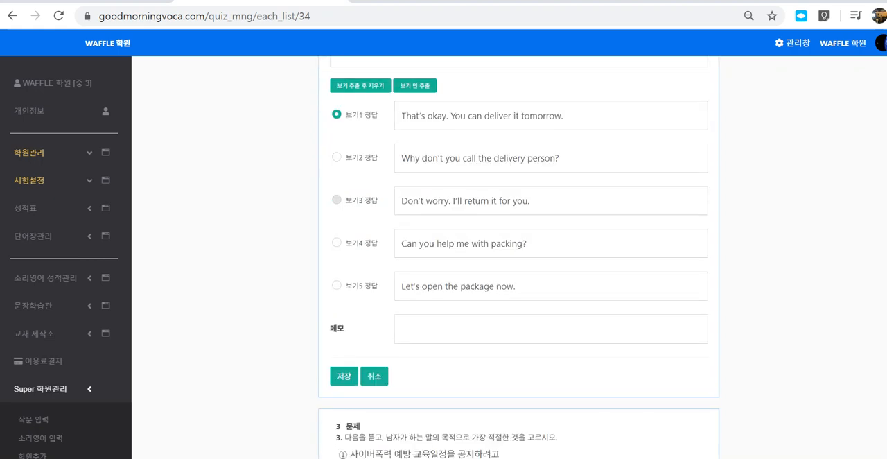
{"action": "left_click", "coordinate": [344, 376]}
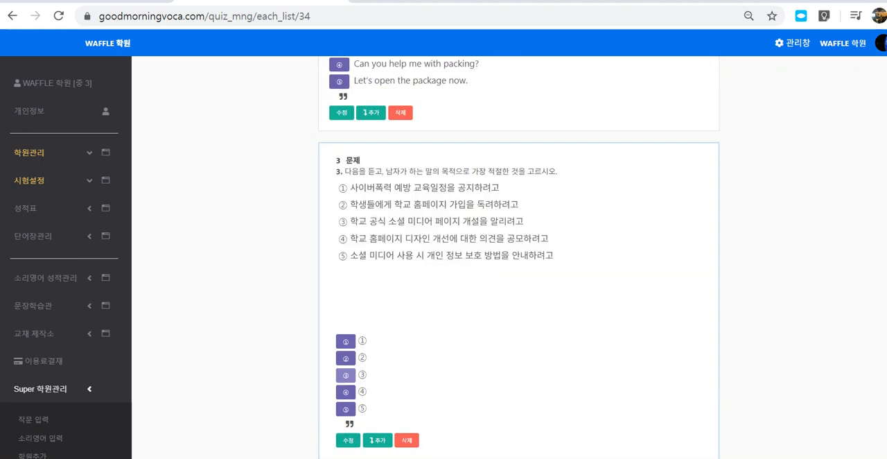
- In question 3, extract the choices out of the passage into the answer fields, mark choice 4 as correct and save
{"action": "scroll", "coordinate": [346, 375], "scroll_direction": "down", "scroll_amount": 2}
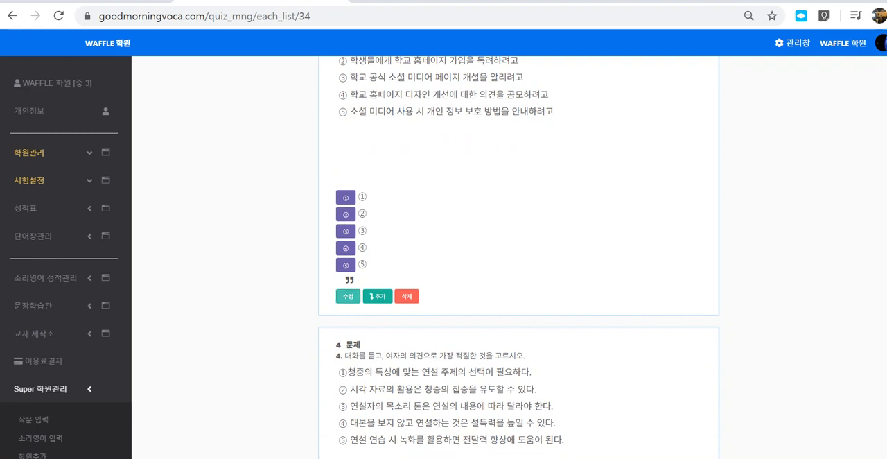
{"action": "left_click", "coordinate": [348, 296]}
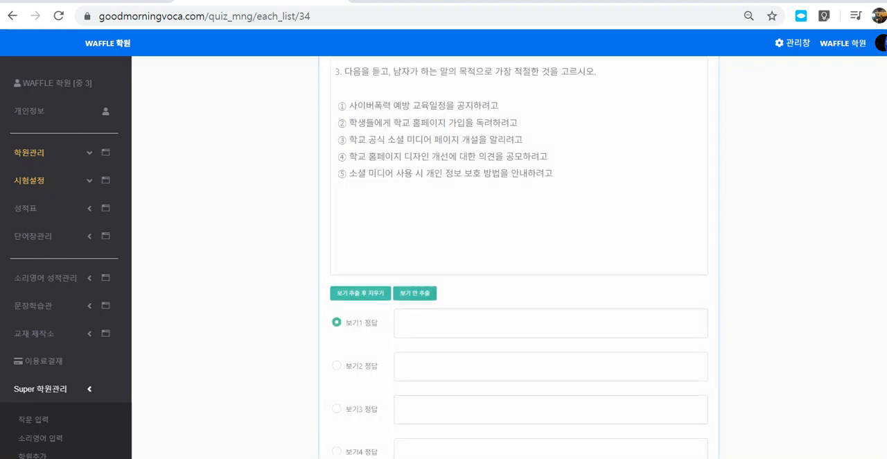
{"action": "left_click", "coordinate": [348, 293]}
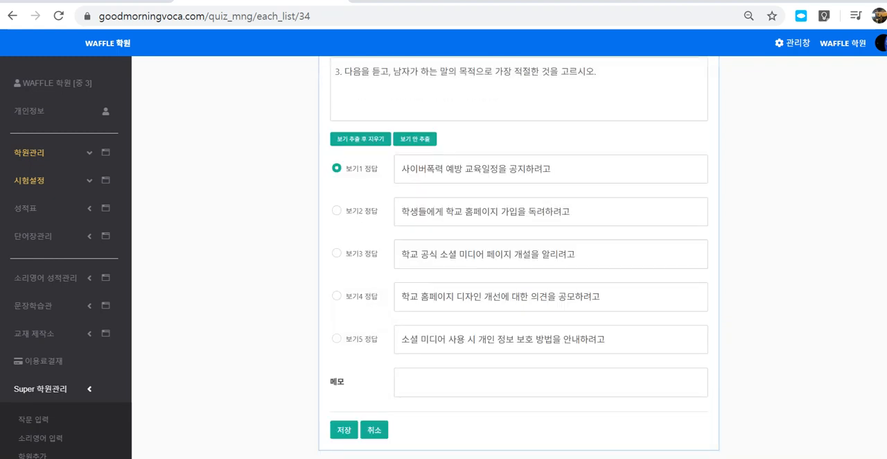
{"action": "left_click", "coordinate": [337, 296]}
{"action": "left_click", "coordinate": [344, 430]}
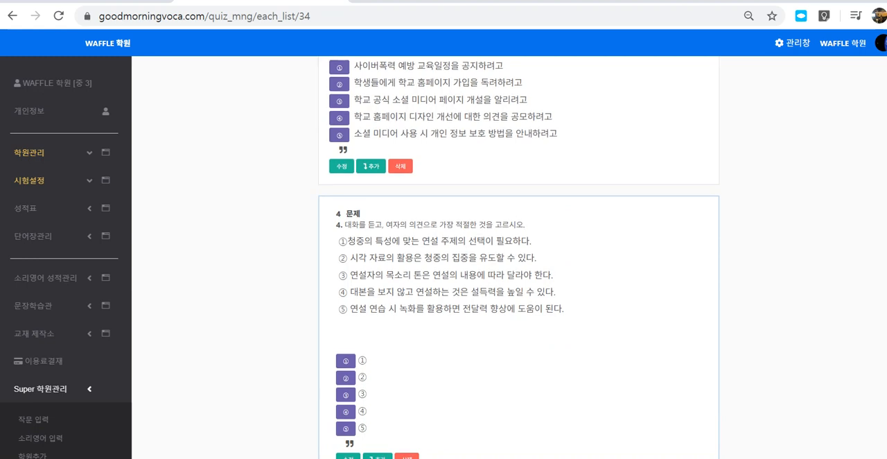
{"action": "scroll", "coordinate": [519, 257], "scroll_direction": "up", "scroll_amount": 3}
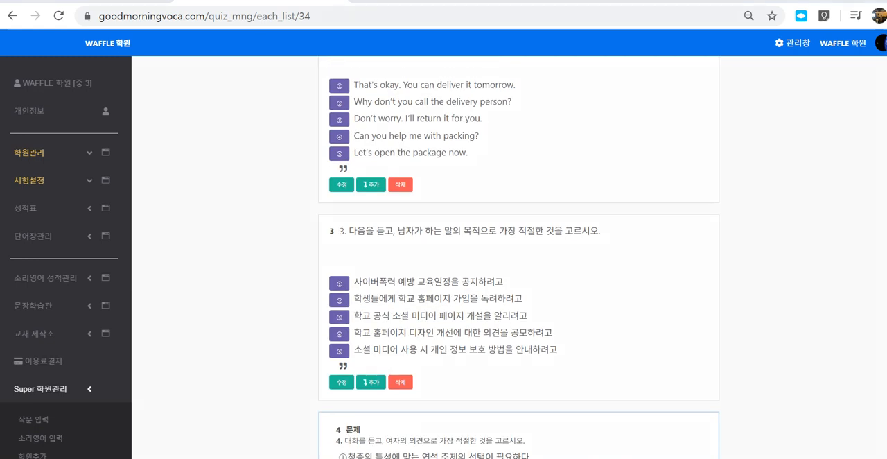
- Look over the saved question 3 and questions 4 to 6, examining their choices and the picture area of question 6
{"action": "mouse_move", "coordinate": [721, 261]}
{"action": "left_mouse_down"}
{"action": "mouse_move", "coordinate": [707, 269]}
{"action": "mouse_move", "coordinate": [727, 230]}
{"action": "mouse_move", "coordinate": [732, 260]}
{"action": "mouse_move", "coordinate": [721, 266]}
{"action": "left_mouse_up"}
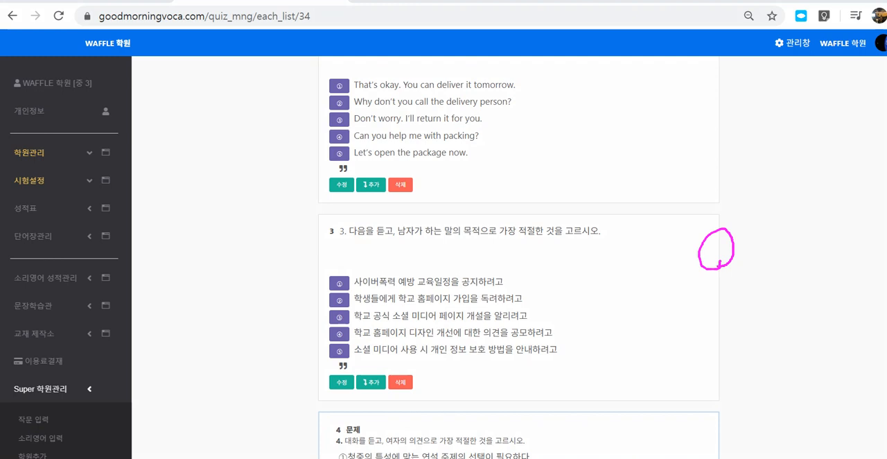
{"action": "mouse_move", "coordinate": [735, 431]}
{"action": "left_mouse_down"}
{"action": "mouse_move", "coordinate": [705, 424]}
{"action": "mouse_move", "coordinate": [735, 429]}
{"action": "left_mouse_up"}
{"action": "scroll", "coordinate": [519, 263], "scroll_direction": "down", "scroll_amount": 3}
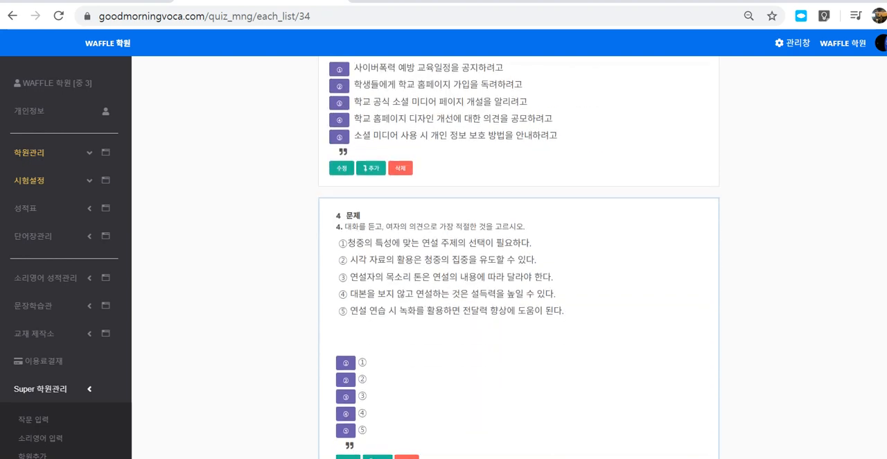
{"action": "scroll", "coordinate": [519, 263], "scroll_direction": "down", "scroll_amount": 1}
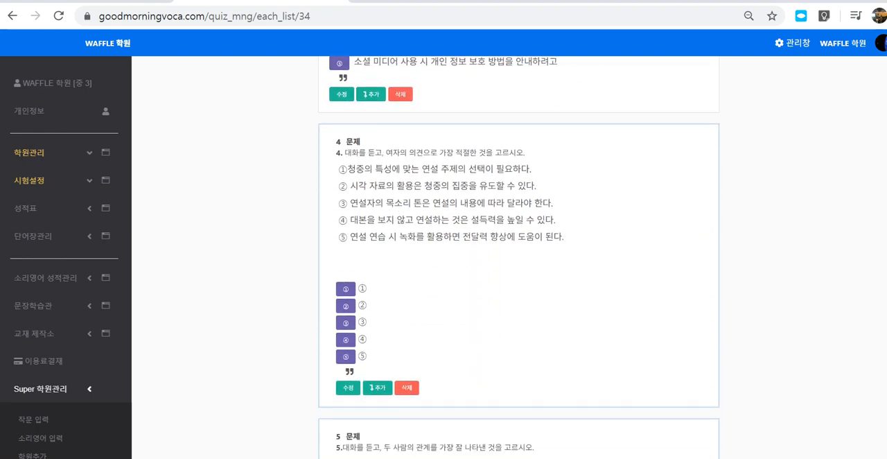
{"action": "scroll", "coordinate": [518, 263], "scroll_direction": "down", "scroll_amount": 3}
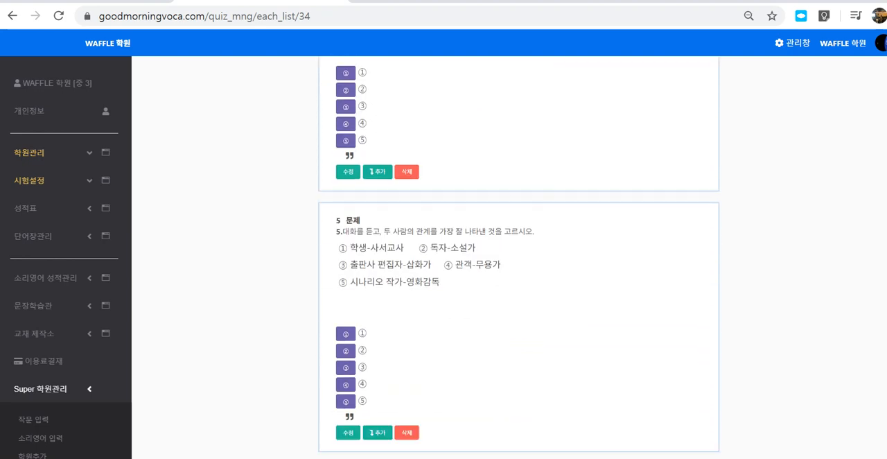
{"action": "scroll", "coordinate": [519, 263], "scroll_direction": "down", "scroll_amount": 2}
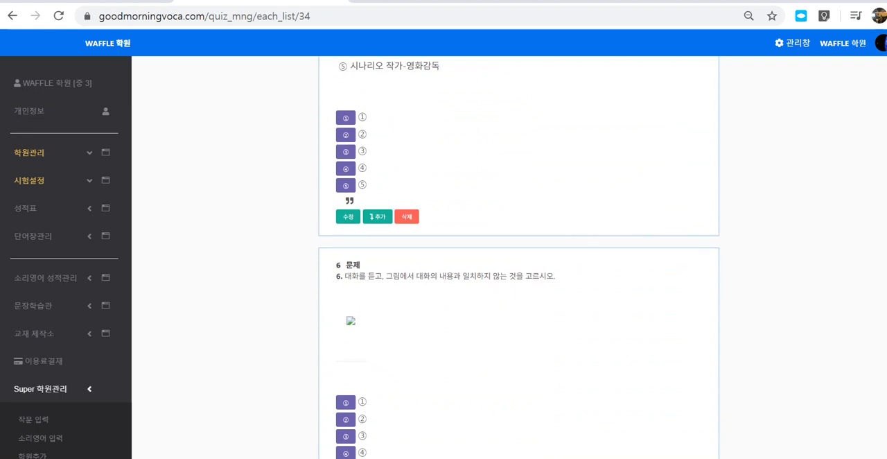
{"action": "mouse_move", "coordinate": [365, 351]}
{"action": "left_mouse_down"}
{"action": "mouse_move", "coordinate": [337, 354]}
{"action": "mouse_move", "coordinate": [377, 338]}
{"action": "left_mouse_up"}
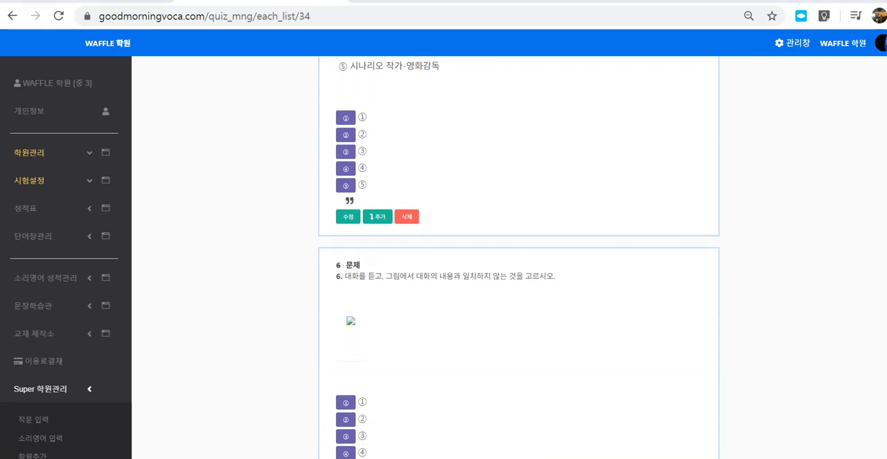
- Switch to the Hangul exam document, bring up the options for the question 6 FACE PAINTING picture, and return to the browser
{"action": "mouse_move", "coordinate": [231, 458]}
{"action": "left_click", "coordinate": [187, 419]}
{"action": "left_click", "coordinate": [728, 137]}
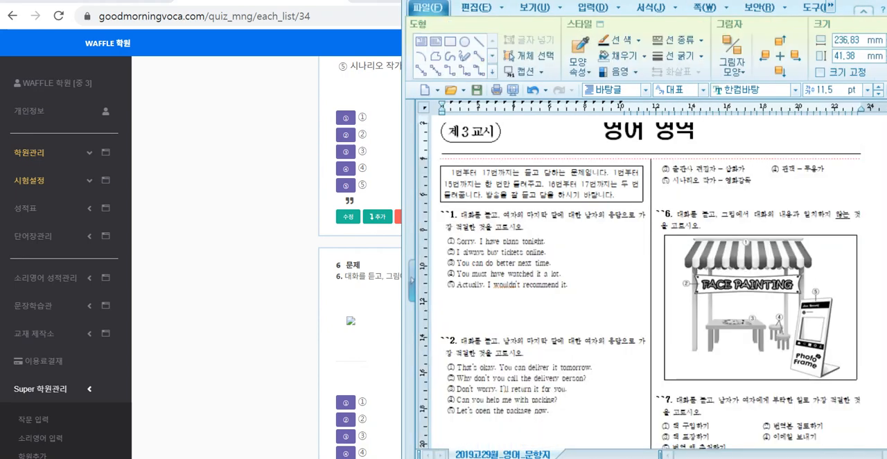
{"action": "left_click", "coordinate": [760, 307]}
{"action": "right_click", "coordinate": [734, 304]}
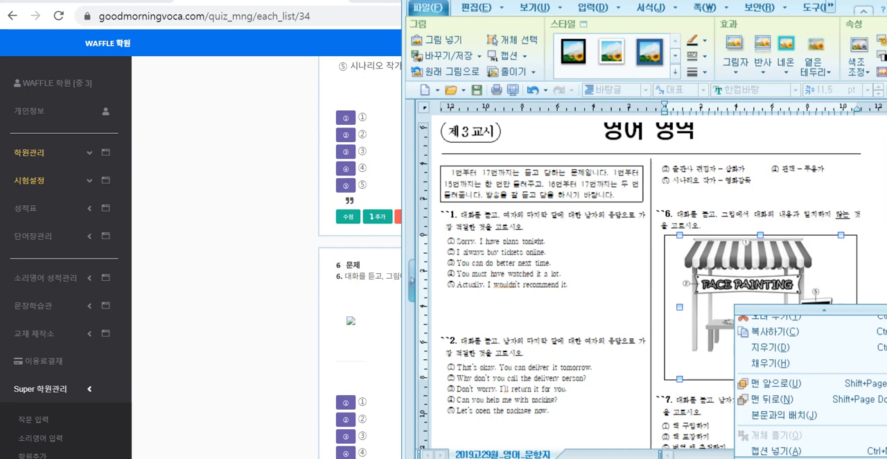
{"action": "left_click", "coordinate": [369, 316]}
- Open question 6 for editing and delete the broken picture with its table and the surplus blank lines from the passage
{"action": "scroll", "coordinate": [369, 315], "scroll_direction": "down", "scroll_amount": 2}
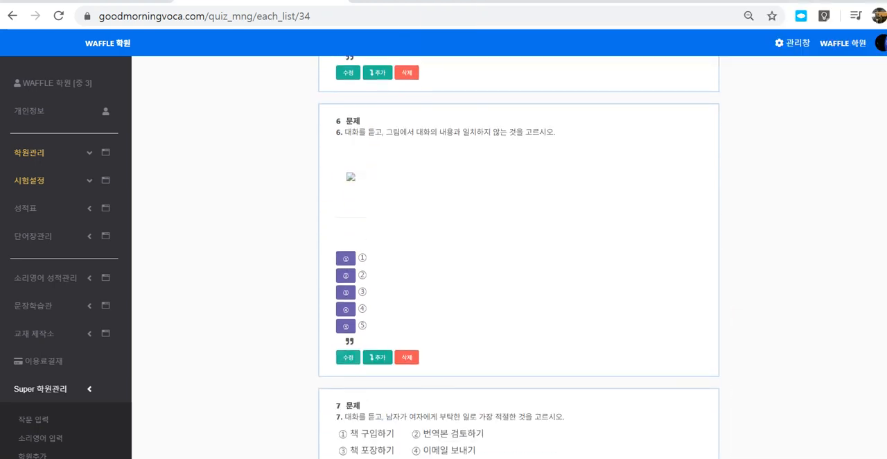
{"action": "left_click", "coordinate": [348, 357]}
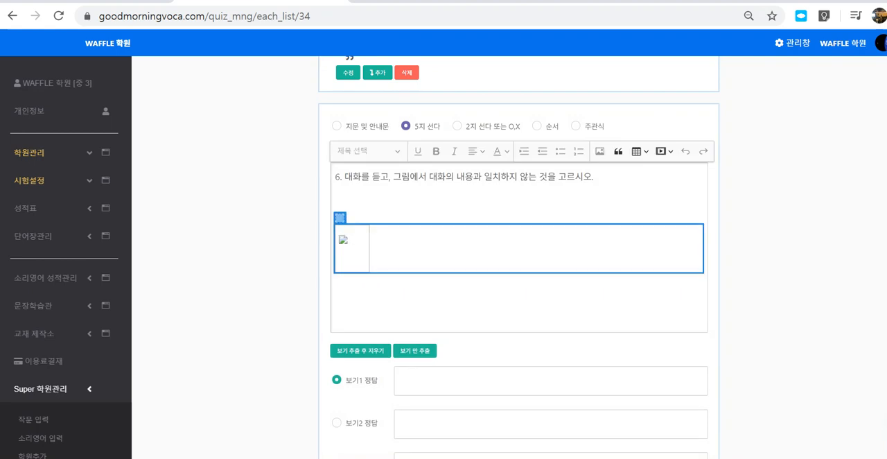
{"action": "left_click", "coordinate": [335, 285]}
{"action": "key", "text": "BackSpace"}
{"action": "key", "text": "BackSpace"}
{"action": "key", "text": "BackSpace"}
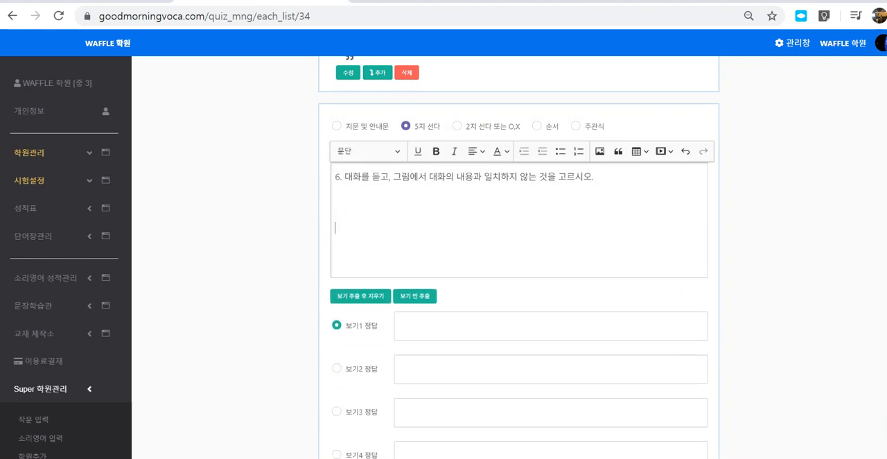
{"action": "key", "text": "BackSpace"}
{"action": "left_click", "coordinate": [335, 228]}
{"action": "key", "text": "BackSpace"}
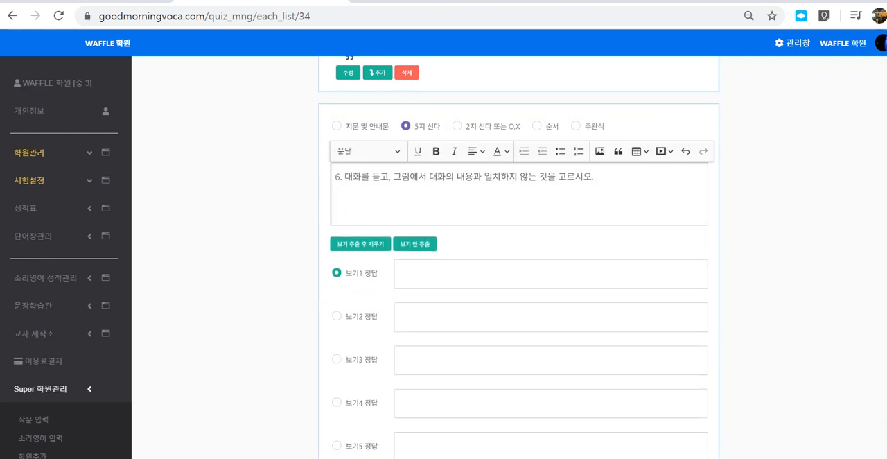
- Try to insert the image uu.PNG from the desktop (바탕 화면) below the question 6 text
{"action": "left_click", "coordinate": [600, 151]}
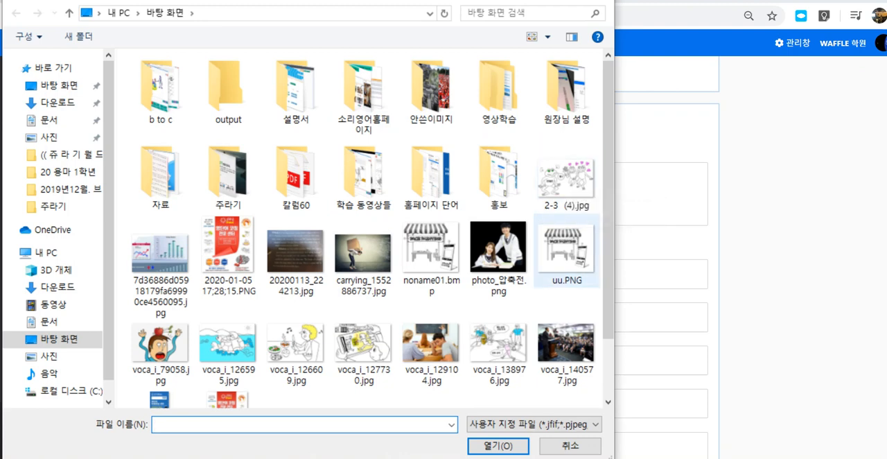
{"action": "double_click", "coordinate": [563, 249]}
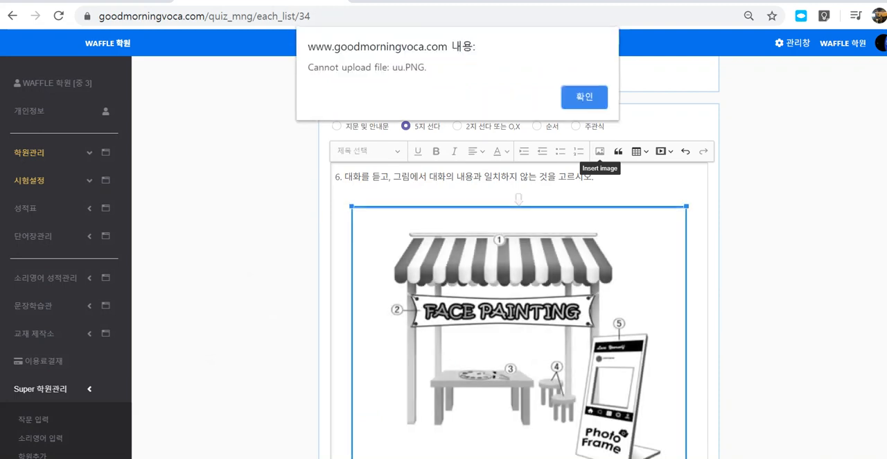
{"action": "key", "text": "Return"}
- Review the question 6 edit form and question 7 down to the completion options at the end of the page
{"action": "scroll", "coordinate": [519, 277], "scroll_direction": "down", "scroll_amount": 4}
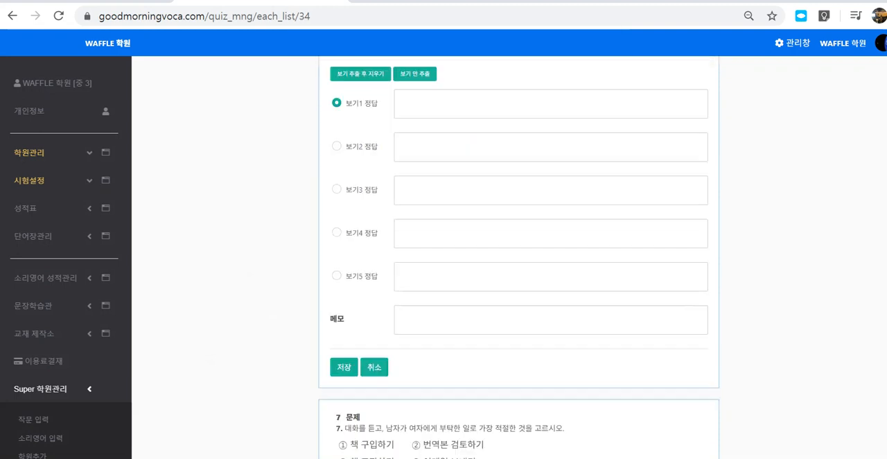
{"action": "scroll", "coordinate": [519, 256], "scroll_direction": "up", "scroll_amount": 2}
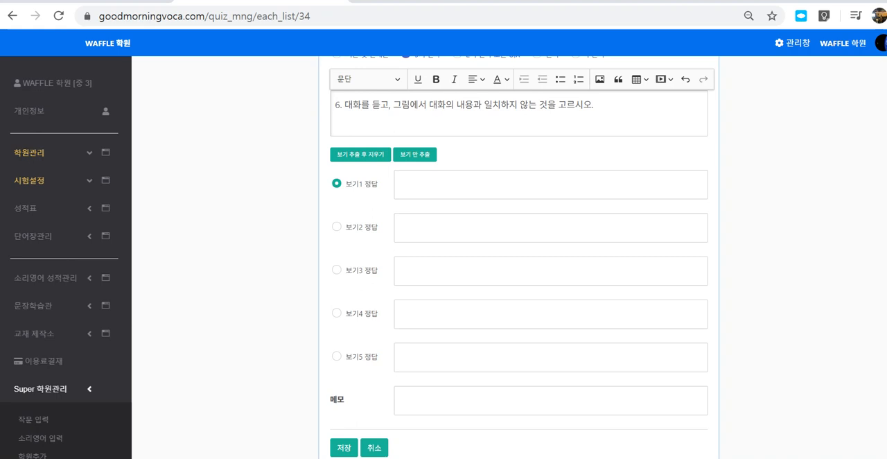
{"action": "scroll", "coordinate": [518, 257], "scroll_direction": "down", "scroll_amount": 4}
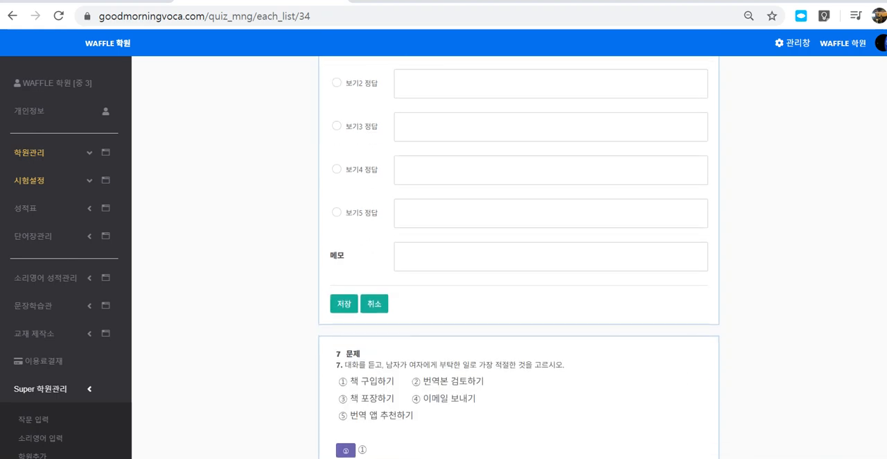
{"action": "scroll", "coordinate": [519, 257], "scroll_direction": "down", "scroll_amount": 1}
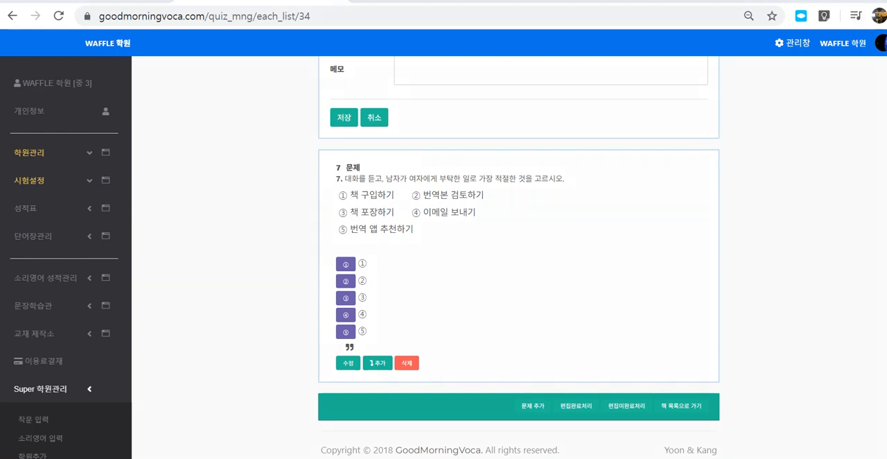
{"action": "mouse_move", "coordinate": [552, 414]}
{"action": "left_mouse_down"}
{"action": "mouse_move", "coordinate": [542, 407]}
{"action": "mouse_move", "coordinate": [541, 421]}
{"action": "left_mouse_up"}
{"action": "left_click_drag", "start_coordinate": [551, 384], "coordinate": [516, 424]}
{"action": "left_click_drag", "start_coordinate": [516, 393], "coordinate": [559, 428]}
{"action": "mouse_move", "coordinate": [326, 287]}
{"action": "left_mouse_down"}
{"action": "mouse_move", "coordinate": [254, 237]}
{"action": "mouse_move", "coordinate": [242, 119]}
{"action": "left_mouse_up"}
{"action": "left_click_drag", "start_coordinate": [253, 143], "coordinate": [251, 156]}
{"action": "left_click_drag", "start_coordinate": [260, 136], "coordinate": [261, 170]}
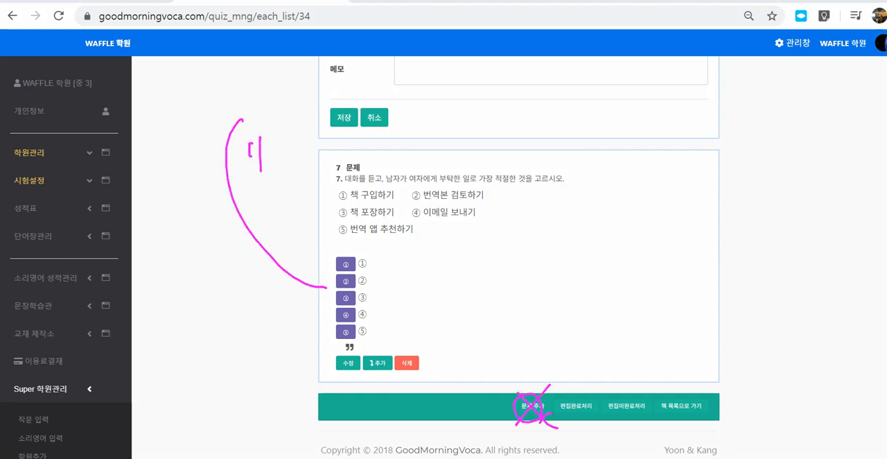
{"action": "left_click_drag", "start_coordinate": [549, 385], "coordinate": [527, 423]}
{"action": "mouse_move", "coordinate": [590, 420]}
{"action": "left_mouse_down"}
{"action": "mouse_move", "coordinate": [554, 388]}
{"action": "mouse_move", "coordinate": [601, 399]}
{"action": "left_mouse_up"}
{"action": "left_click_drag", "start_coordinate": [591, 345], "coordinate": [585, 387]}
{"action": "left_click_drag", "start_coordinate": [617, 355], "coordinate": [586, 385]}
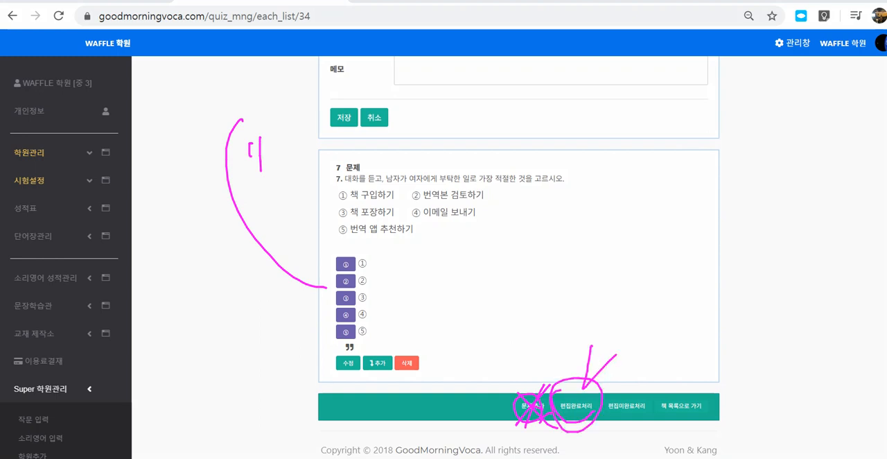
{"action": "key", "text": "Escape"}
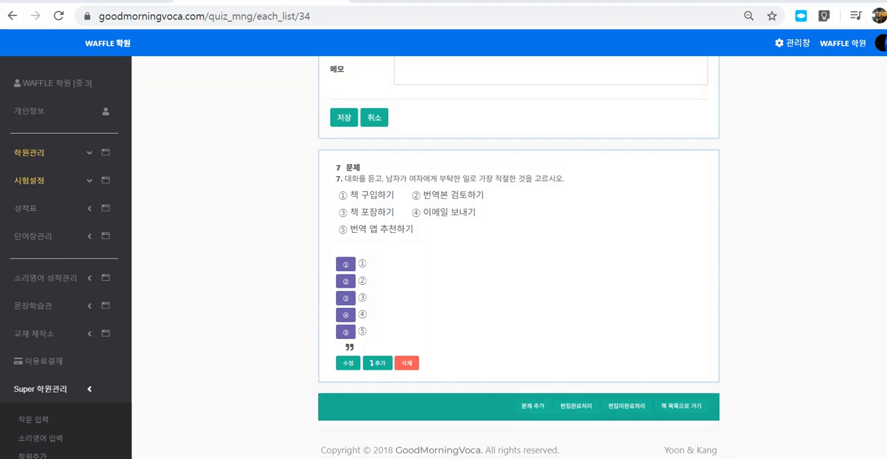
- Mark the question set's editing as complete (편집완료처리) and confirm completion despite the unfinished questions
{"action": "left_click", "coordinate": [576, 405]}
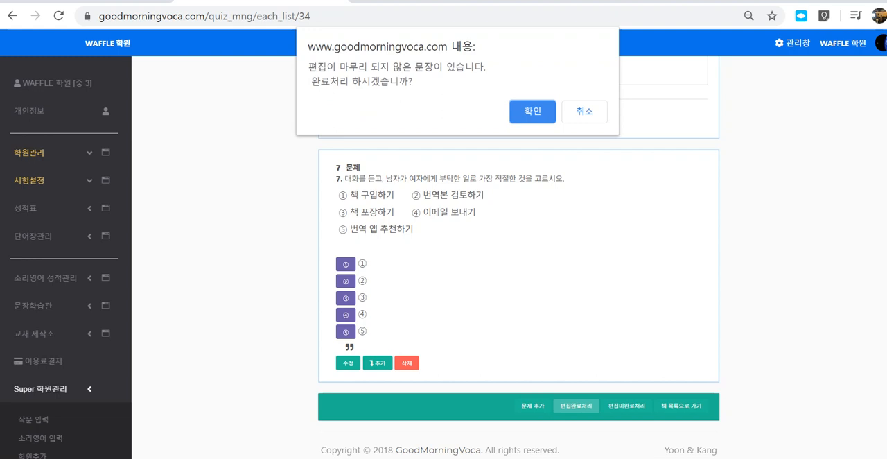
{"action": "key", "text": "Return"}
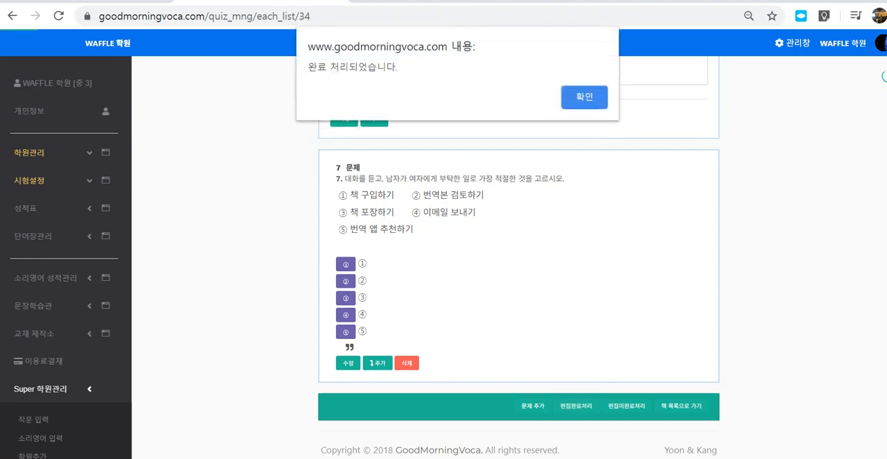
{"action": "key", "text": "Return"}
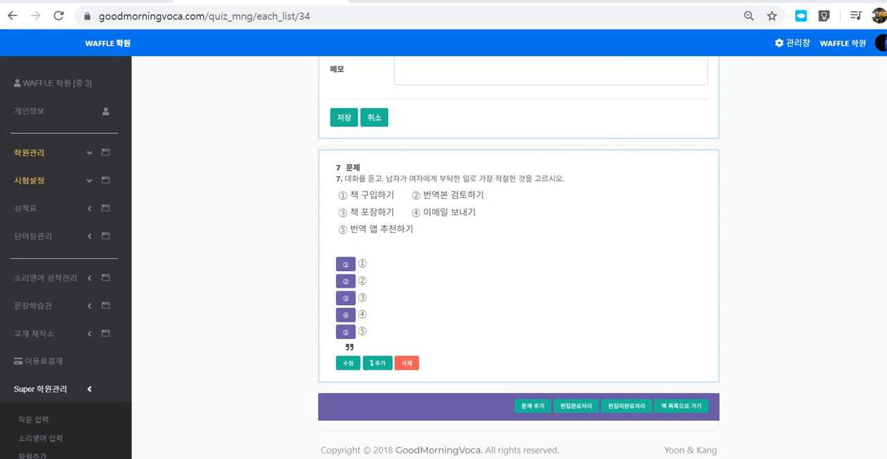
{"action": "mouse_move", "coordinate": [430, 420]}
{"action": "left_mouse_down"}
{"action": "mouse_move", "coordinate": [422, 429]}
{"action": "mouse_move", "coordinate": [442, 427]}
{"action": "left_mouse_up"}
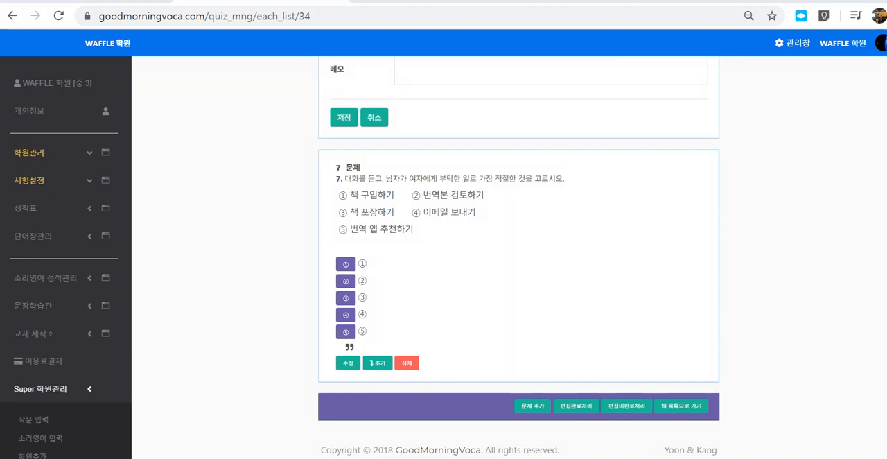